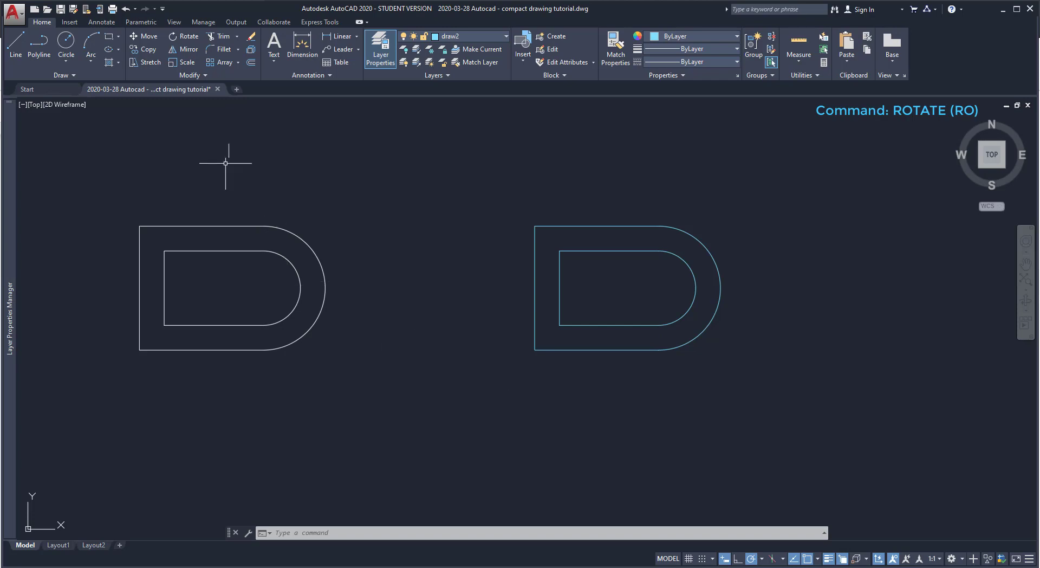
Rotate the right D shape about its arc centre, then pick its lower-left corner as a new pivot.
click(189, 36)
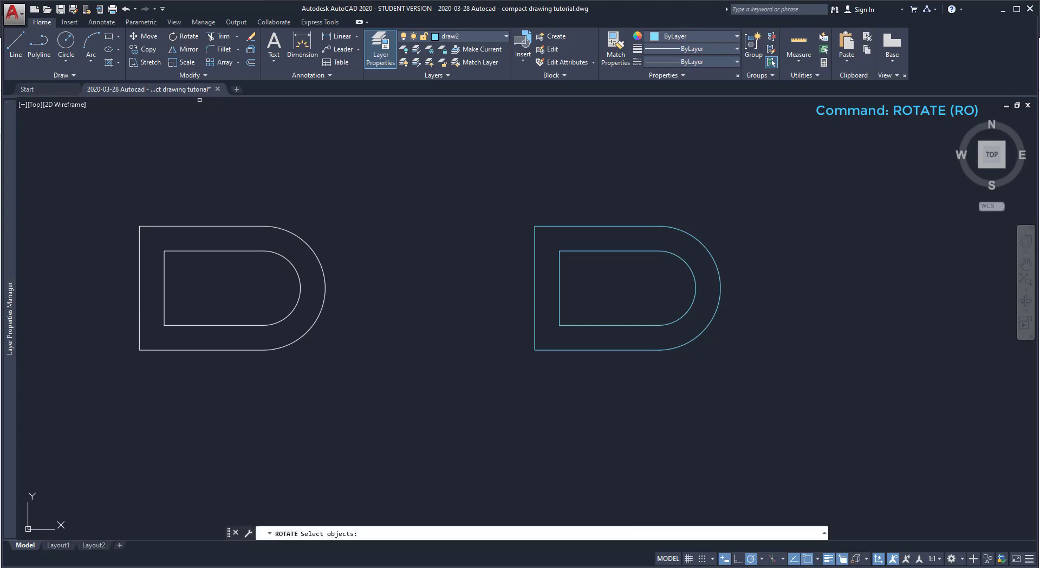
click(747, 388)
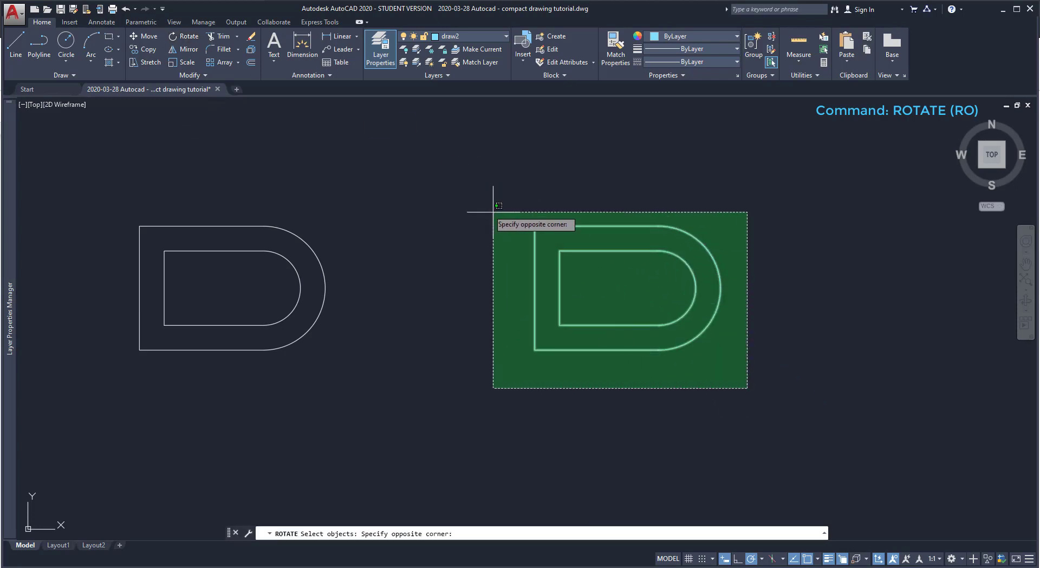
click(476, 203)
key(Return)
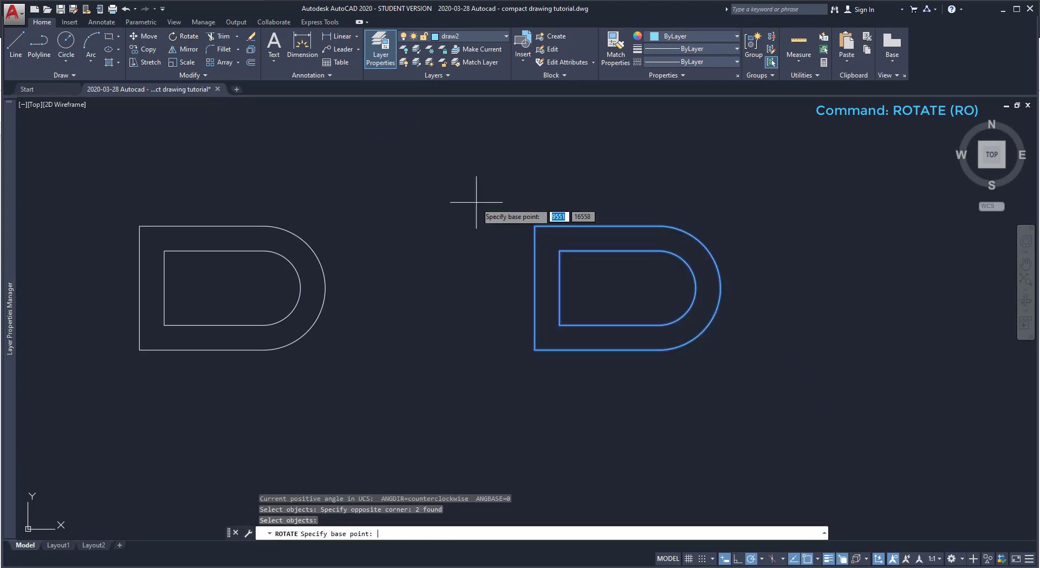
click(659, 288)
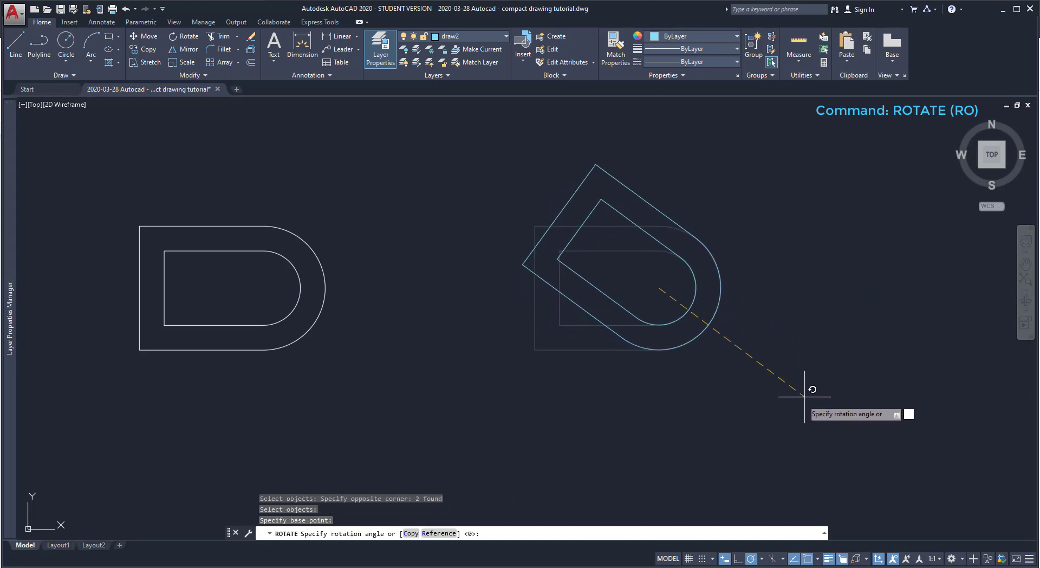
click(752, 430)
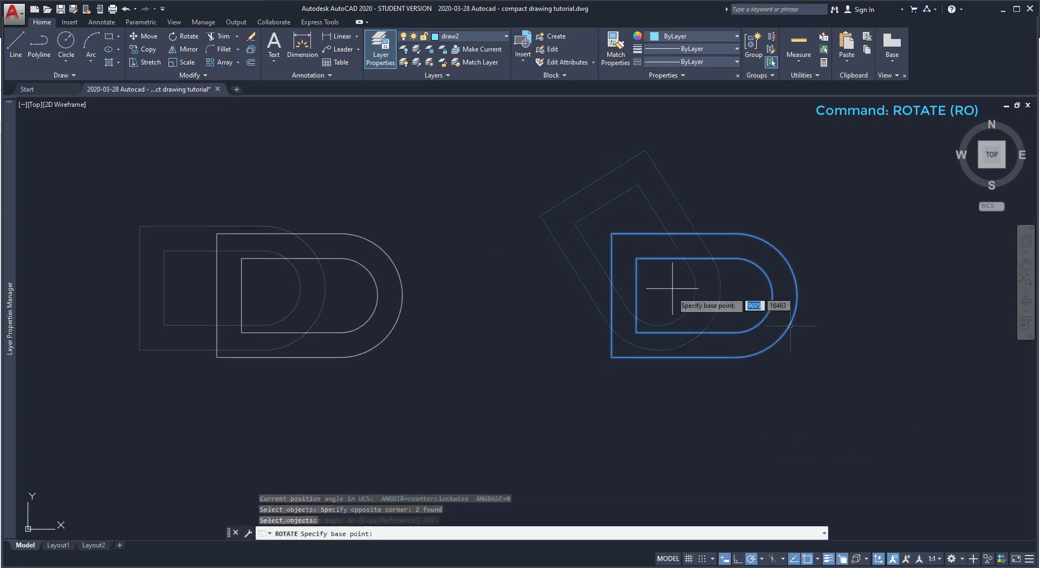
click(613, 358)
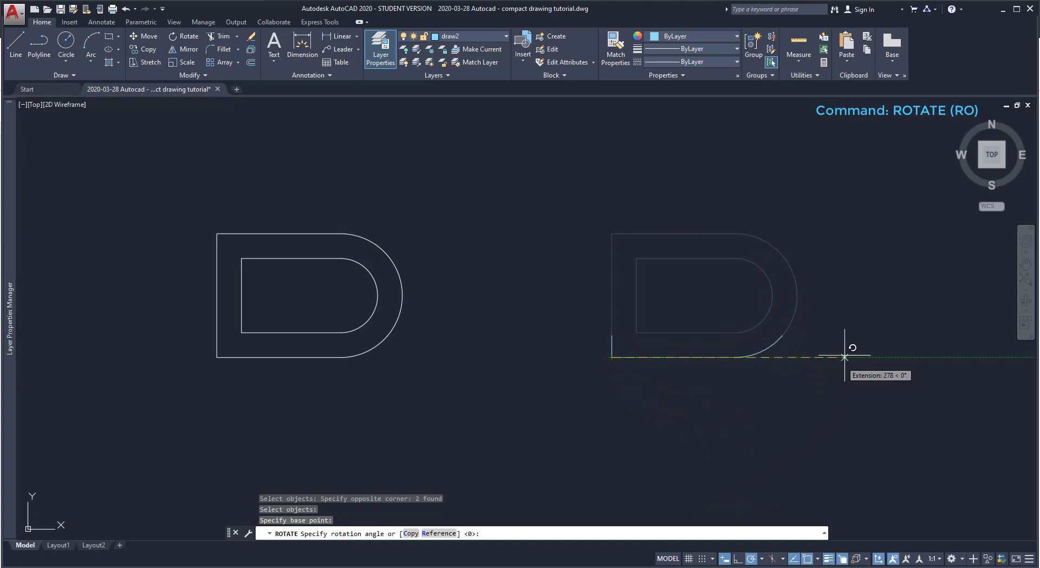
Rotate the right D with Reference about its lower-left corner so its bottom edge lies horizontal.
key(Escape)
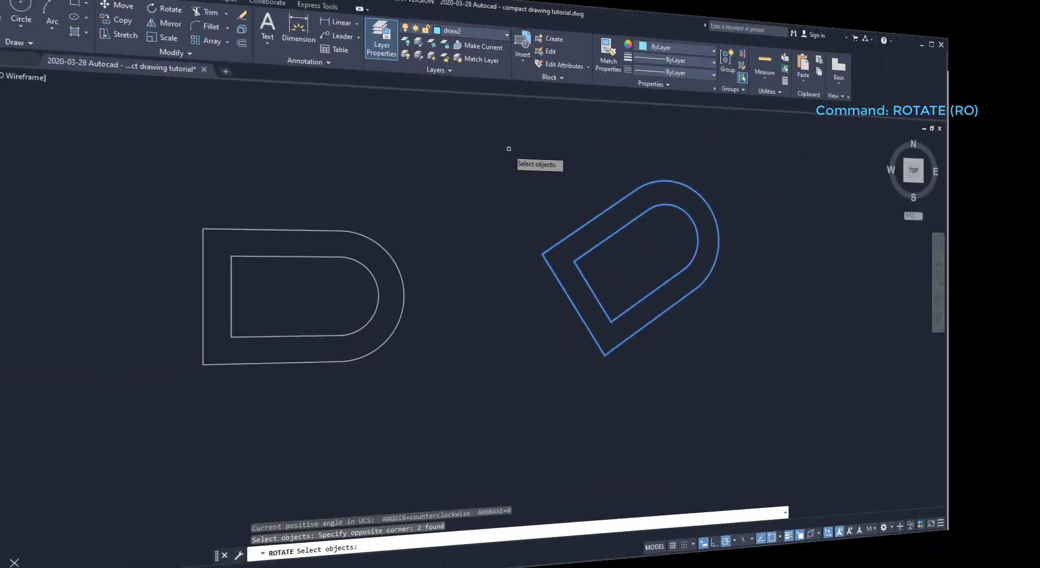
key(Return)
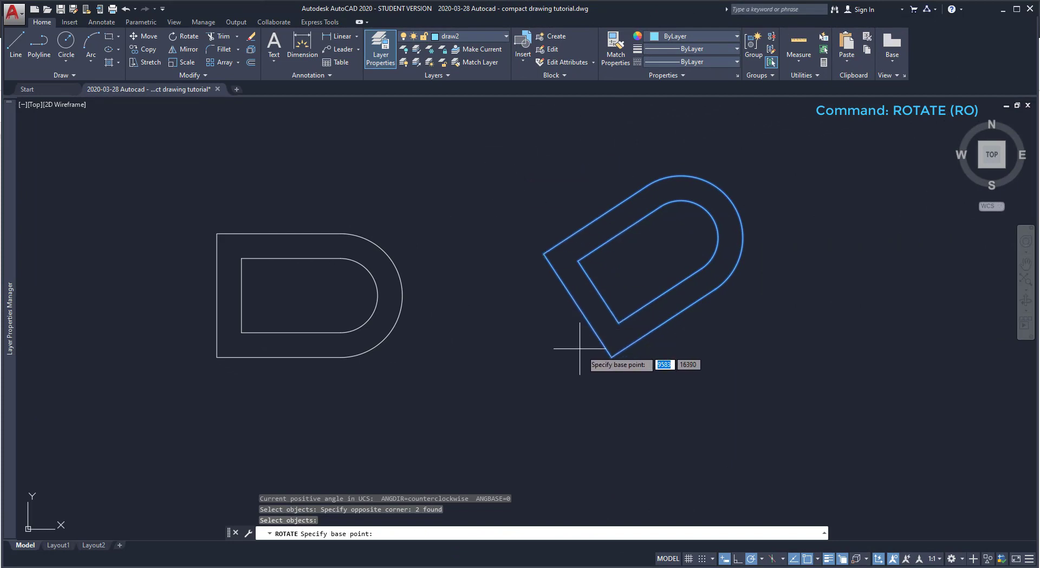
click(612, 357)
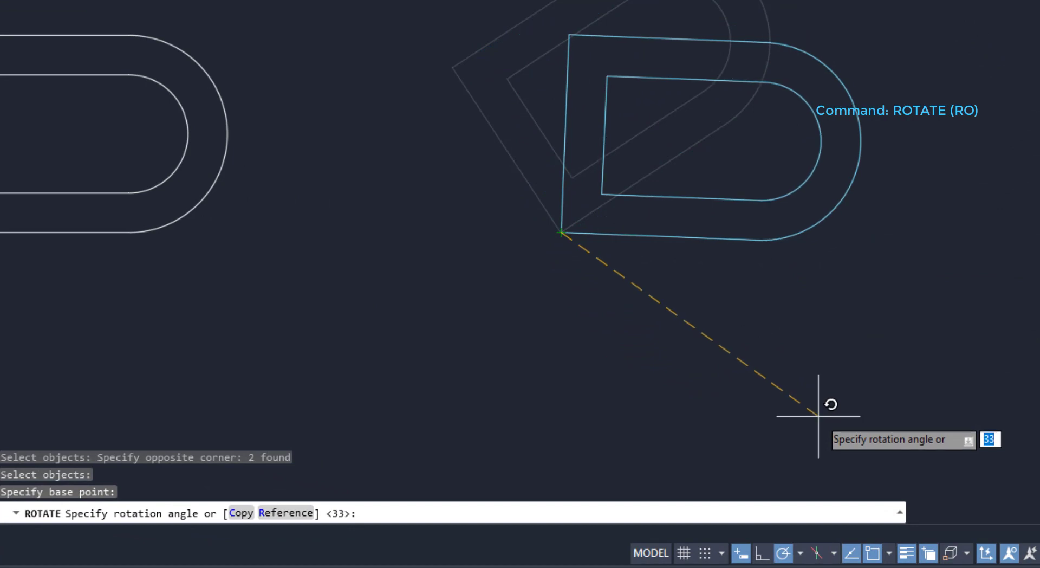
text(ref)
key(Return)
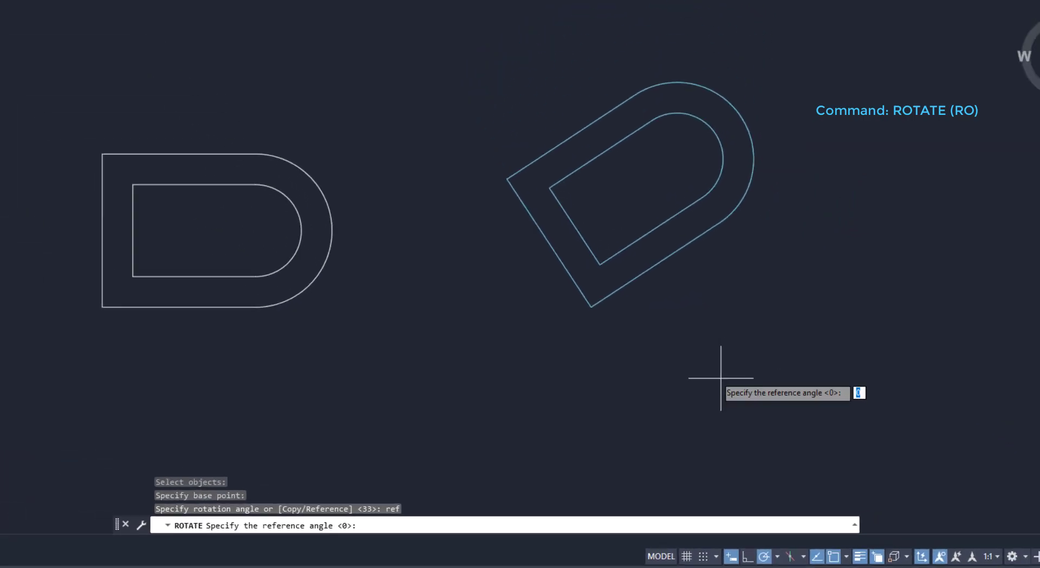
click(560, 233)
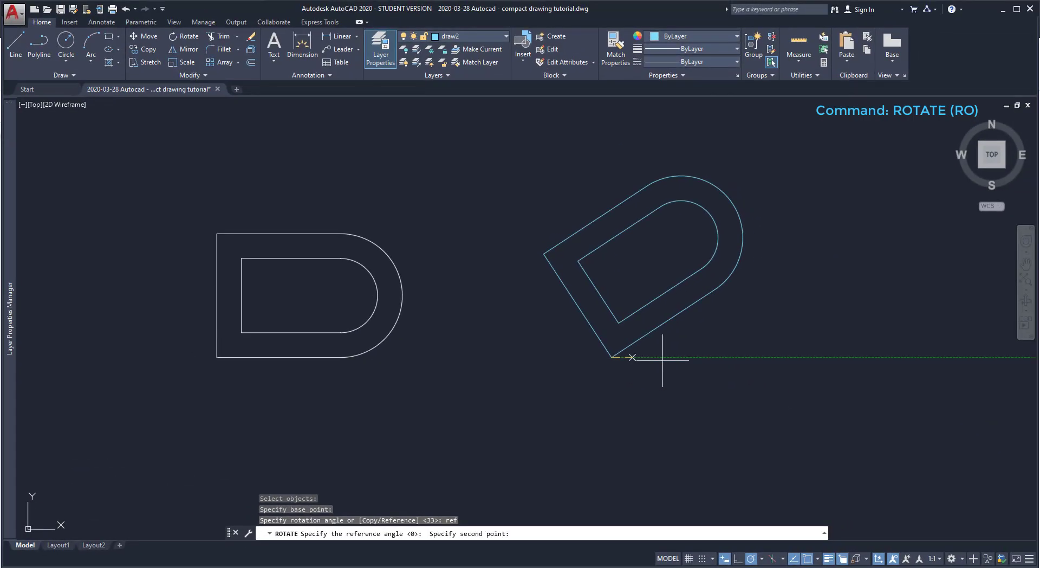
click(715, 289)
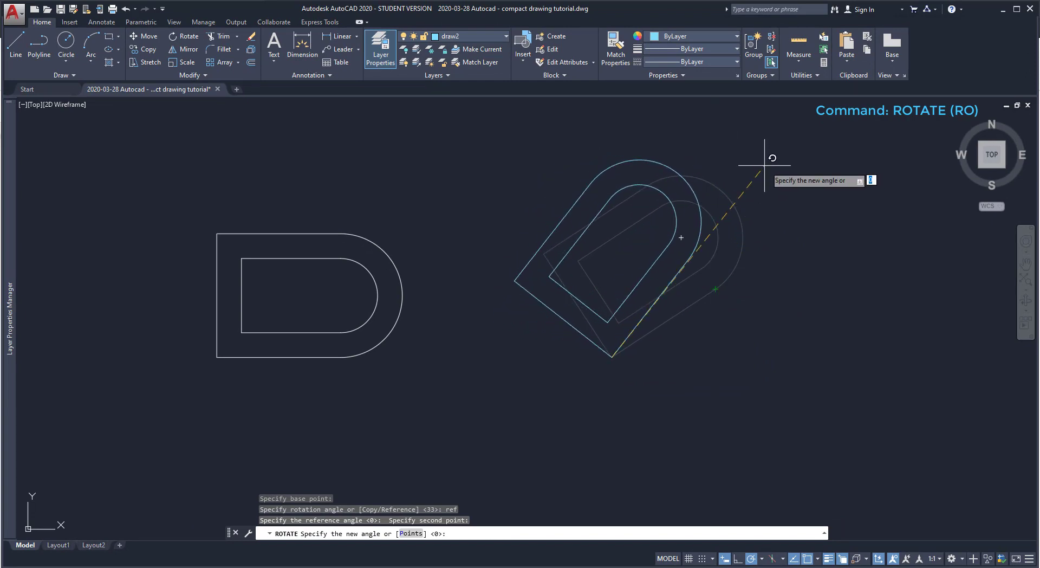
click(816, 357)
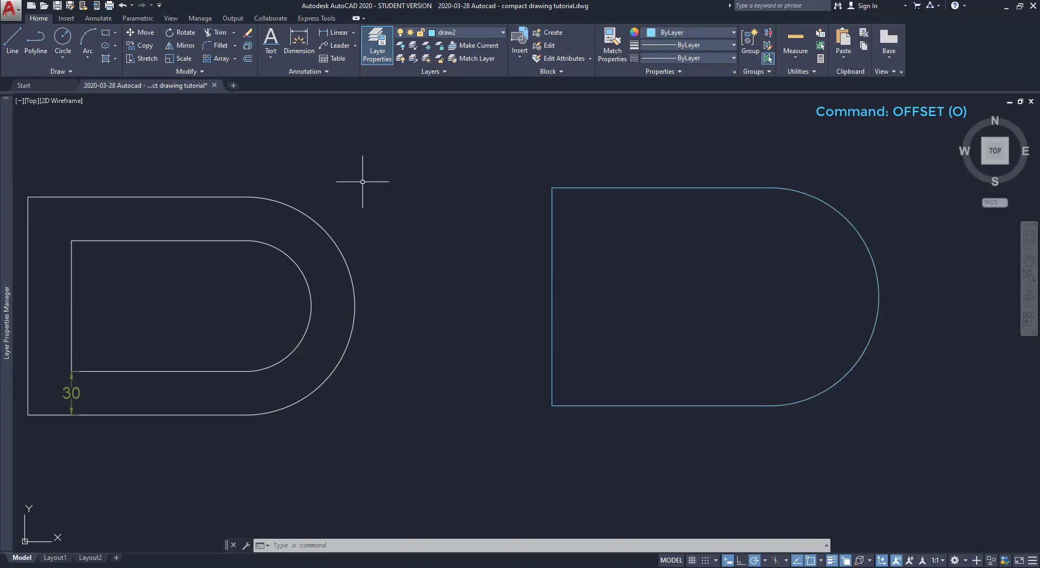
Offset the right D's outline 30 units inward, then pick the outer outline again.
click(251, 59)
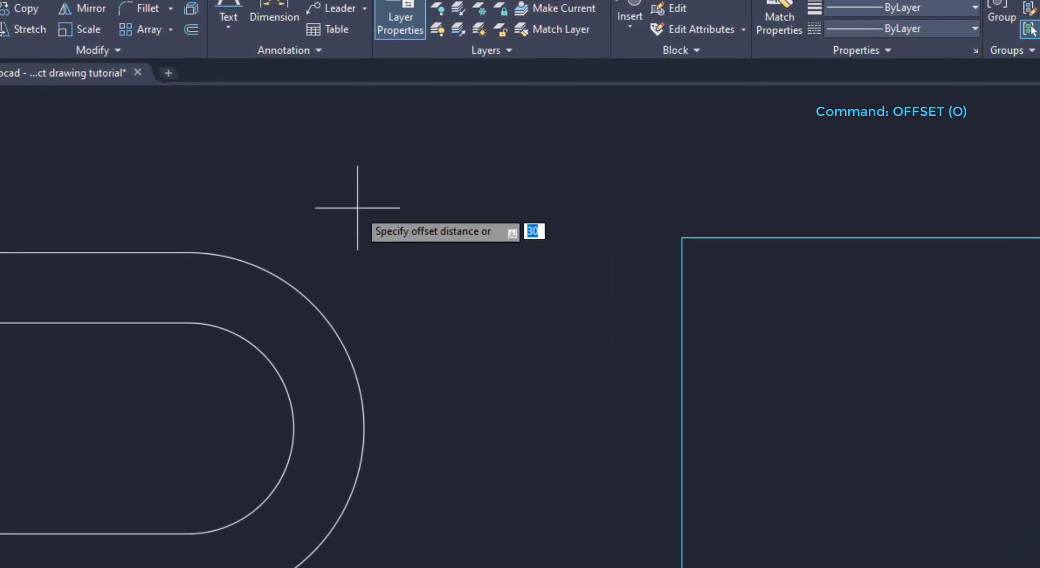
text(3)
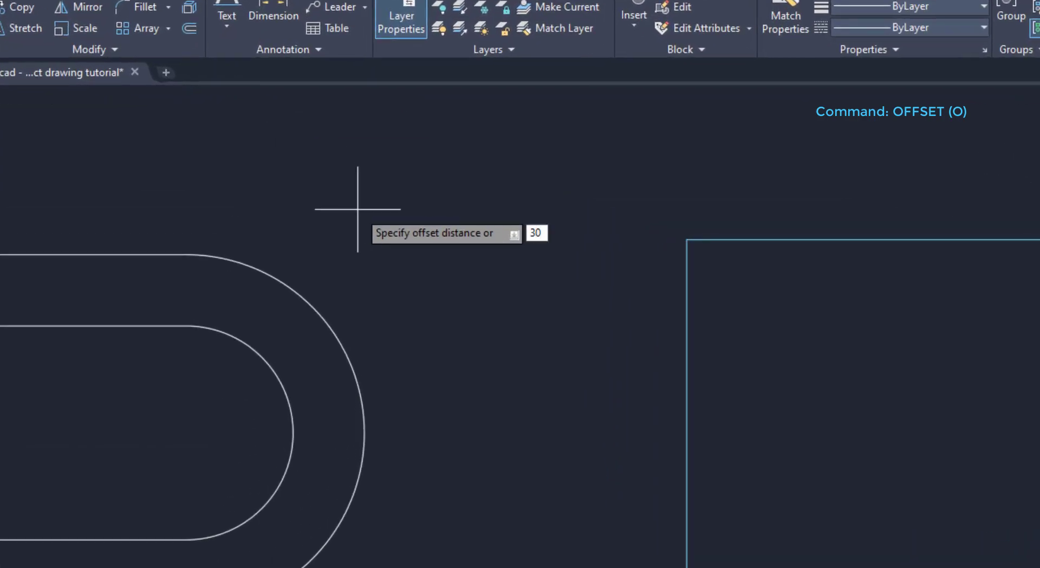
text(0)
key(Return)
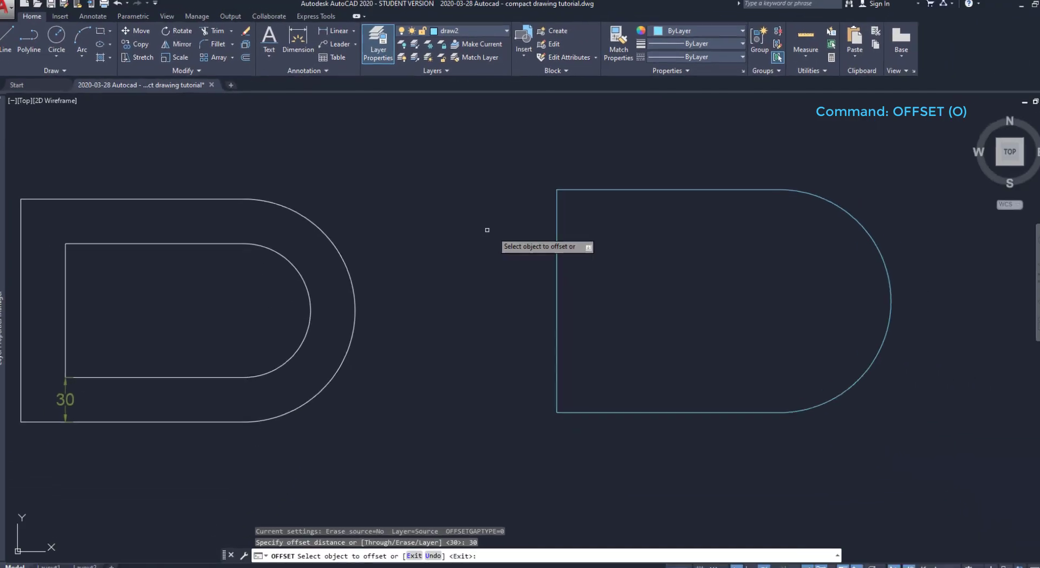
click(553, 231)
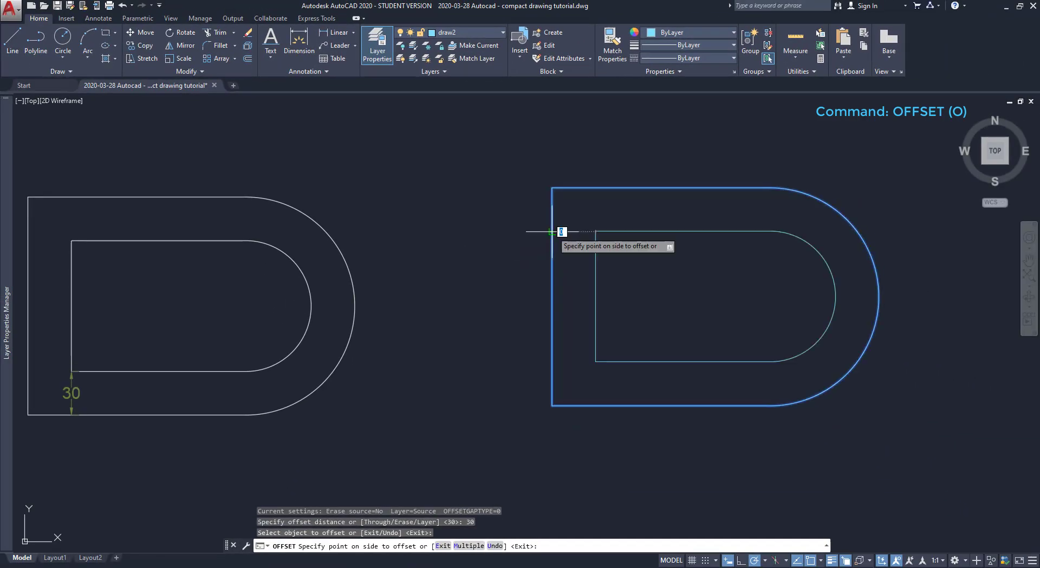
click(626, 247)
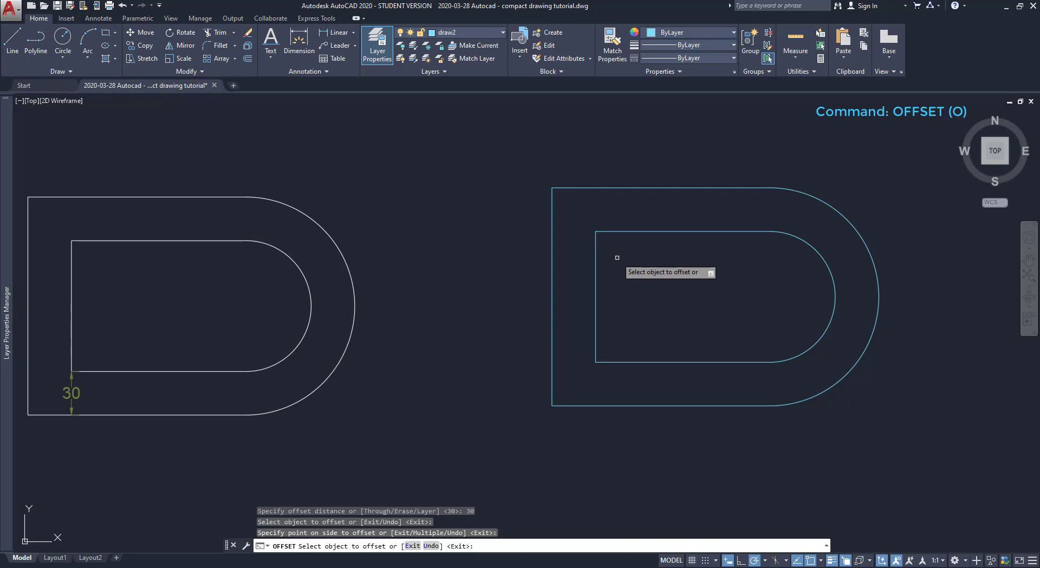
click(553, 275)
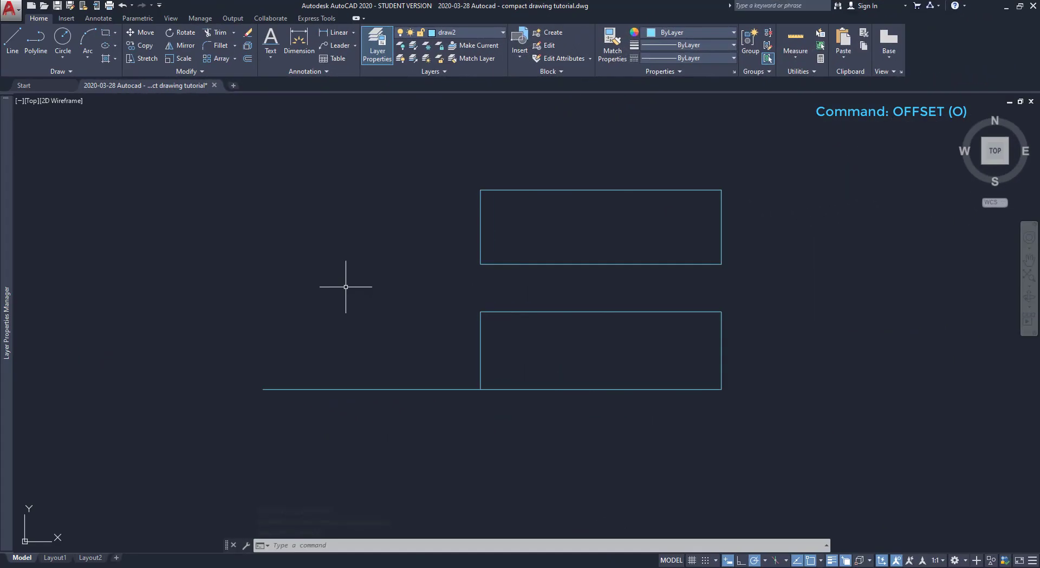
Offset the baseline with Through to the lower rectangle's top and the upper rectangle's bottom.
click(251, 60)
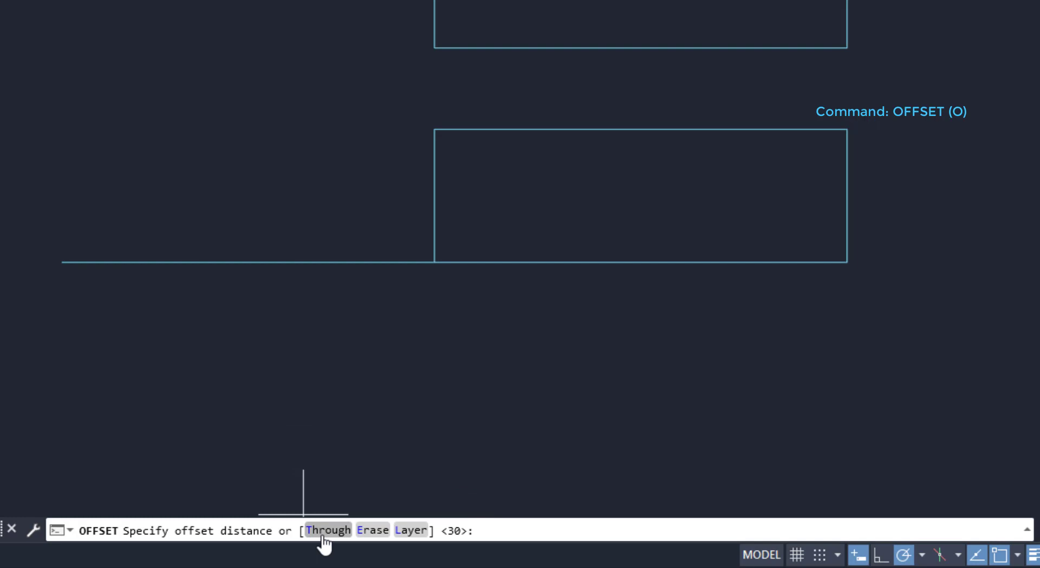
click(328, 529)
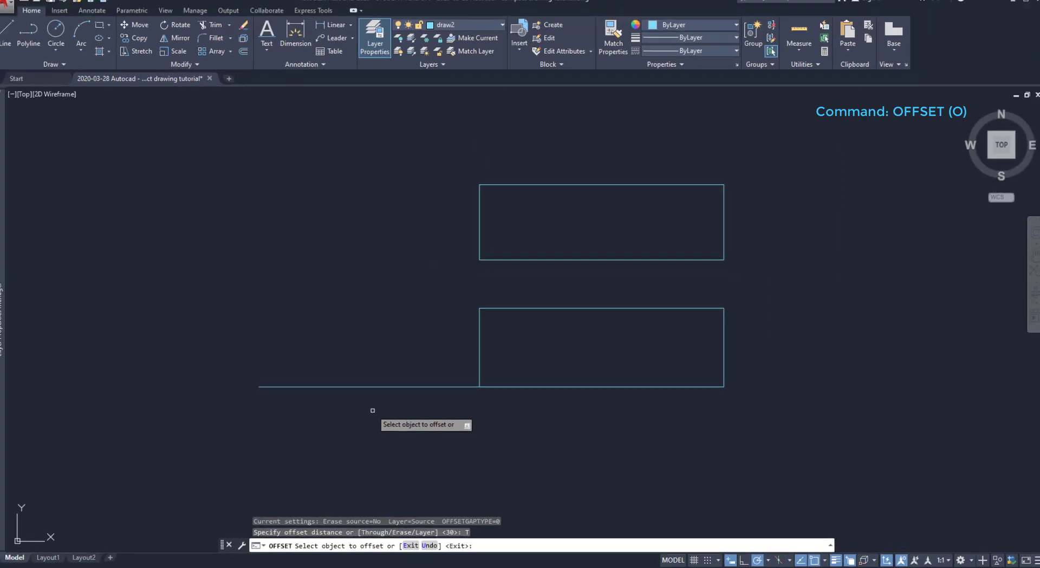
click(374, 387)
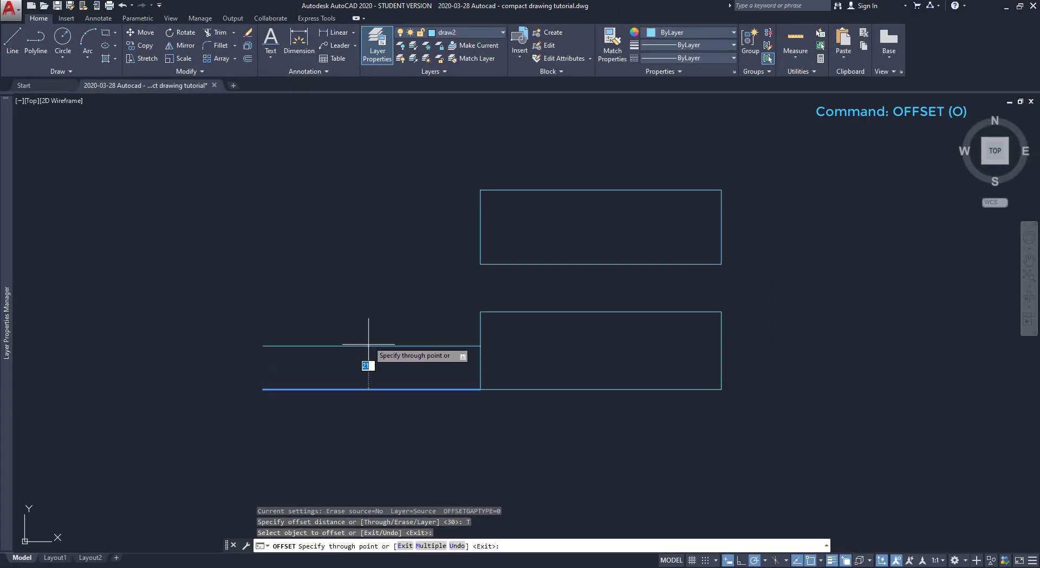
click(469, 311)
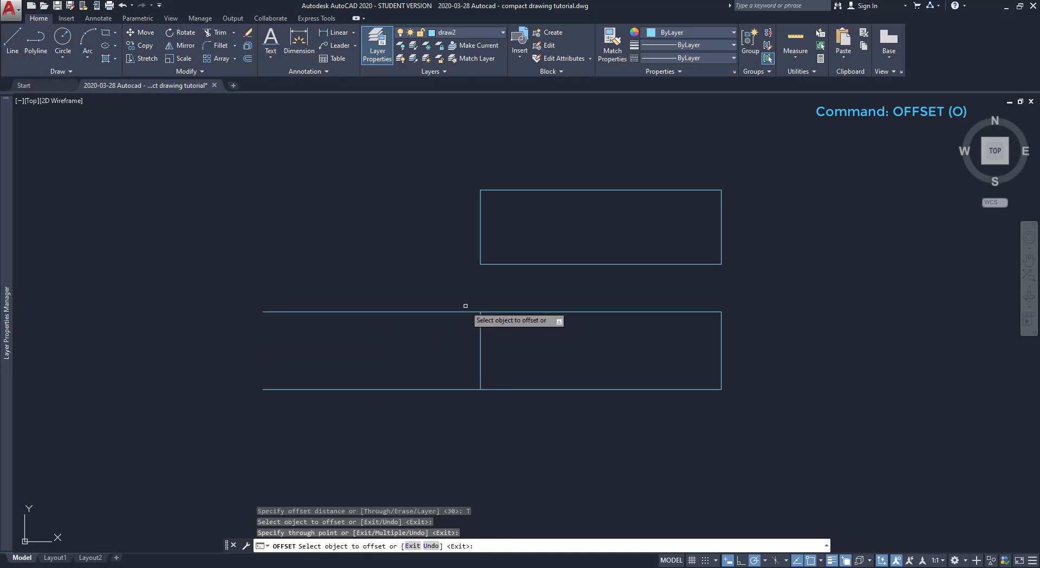
click(464, 312)
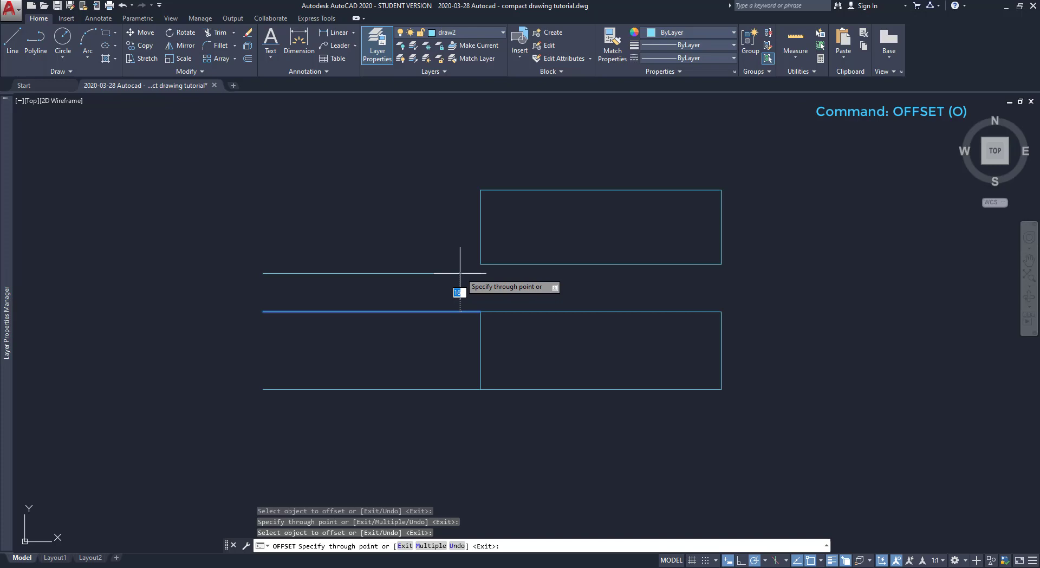
click(481, 264)
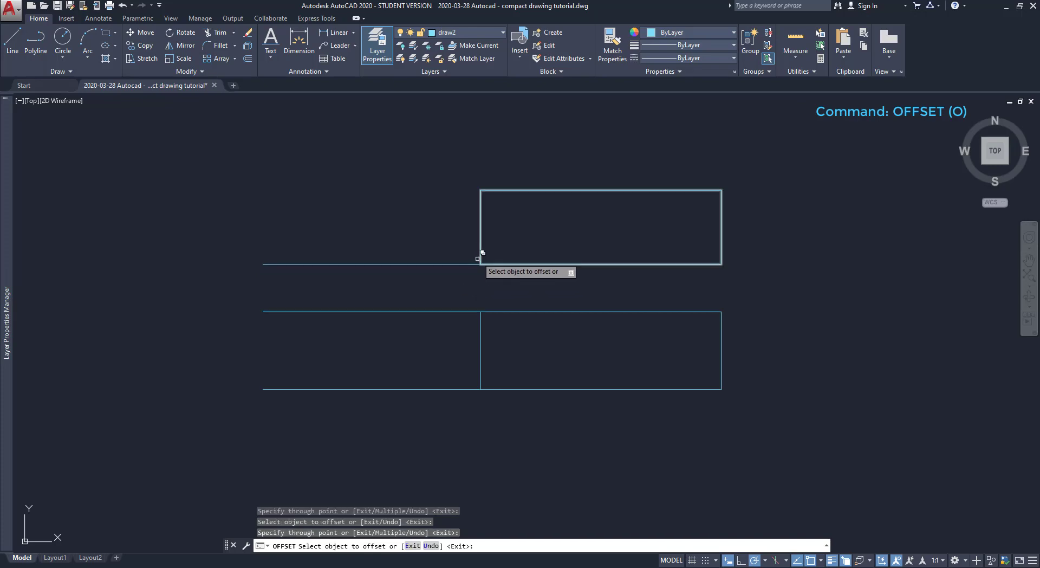
click(439, 263)
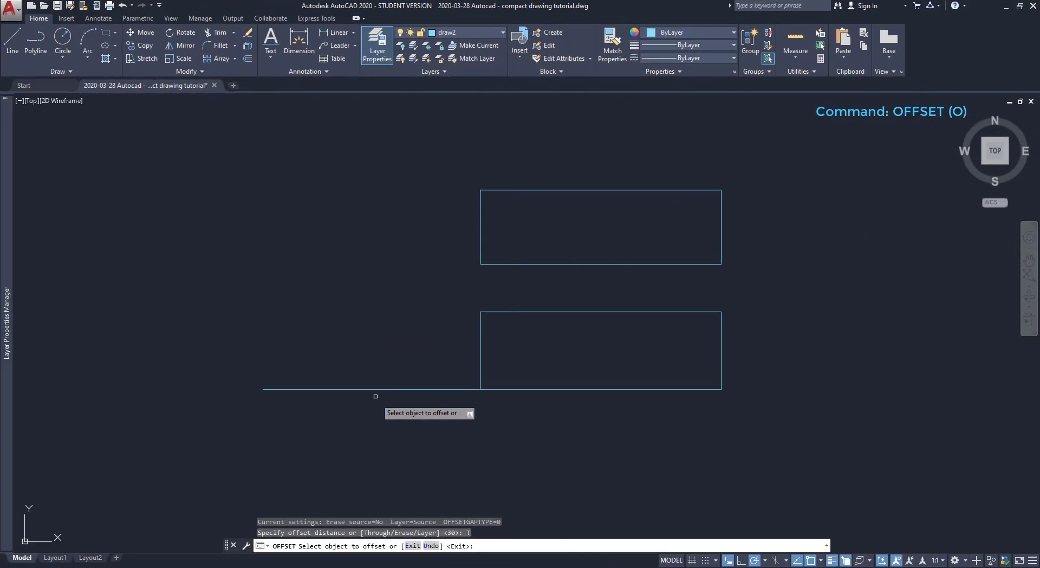
Using Multiple, offset the bottom line through four successively higher rectangle corners and points.
click(395, 389)
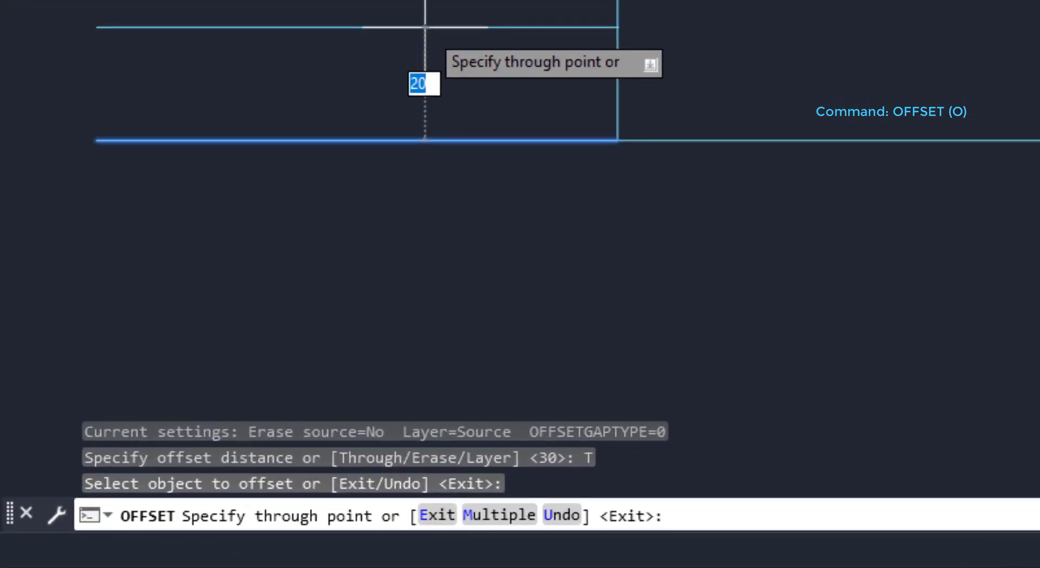
click(504, 515)
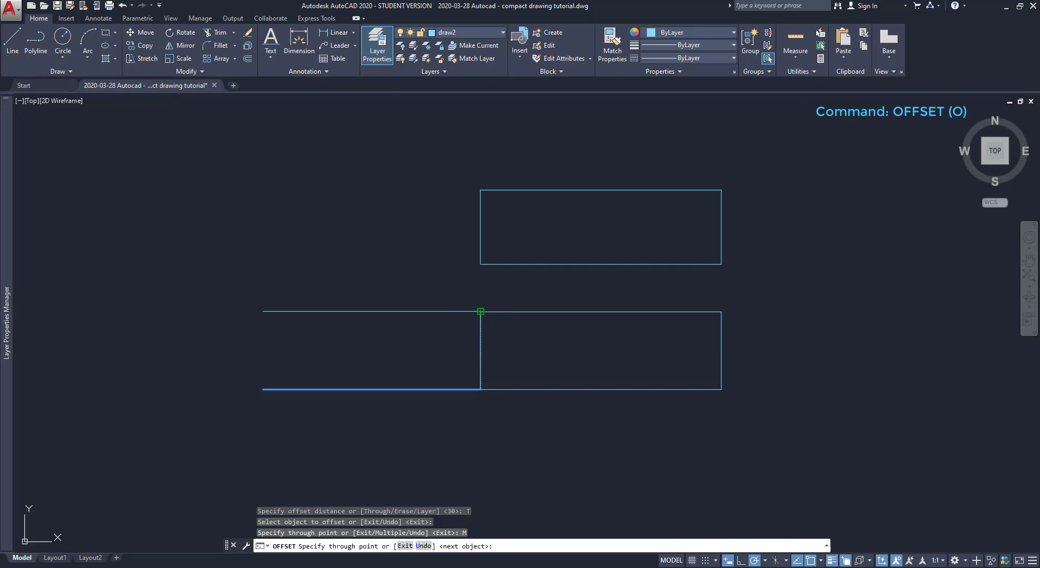
click(480, 311)
click(480, 264)
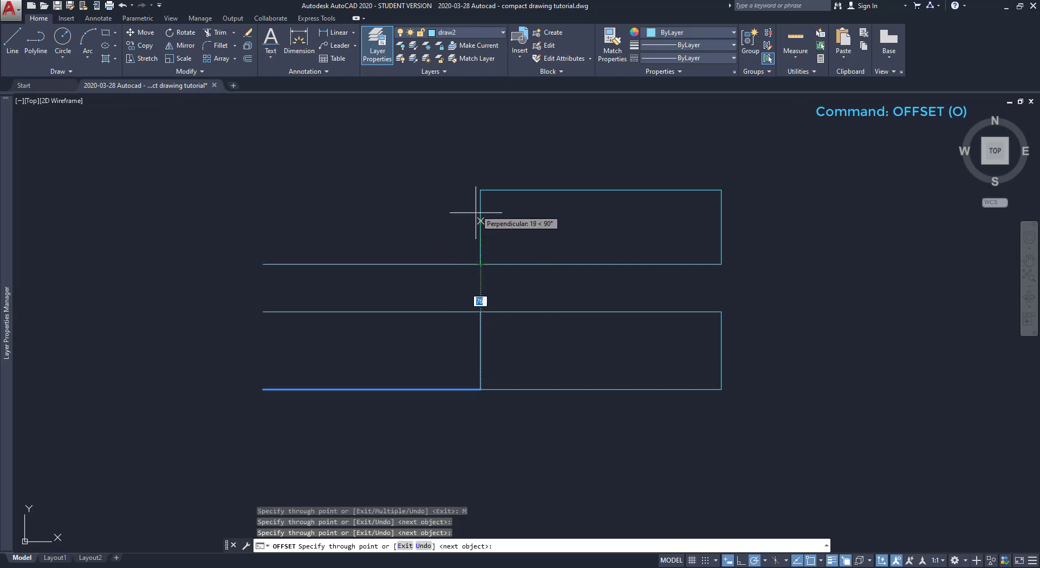
click(480, 184)
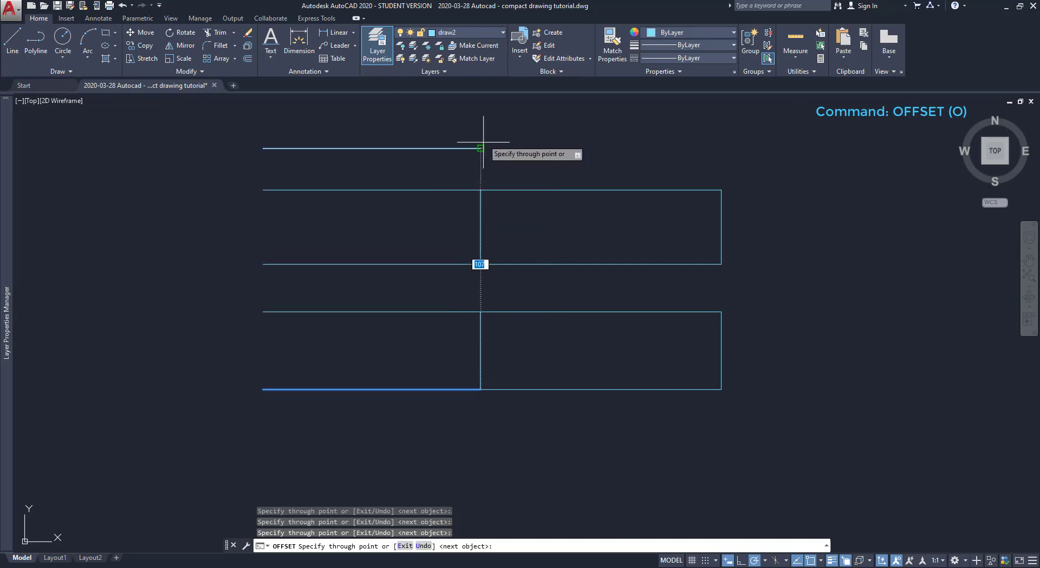
click(480, 150)
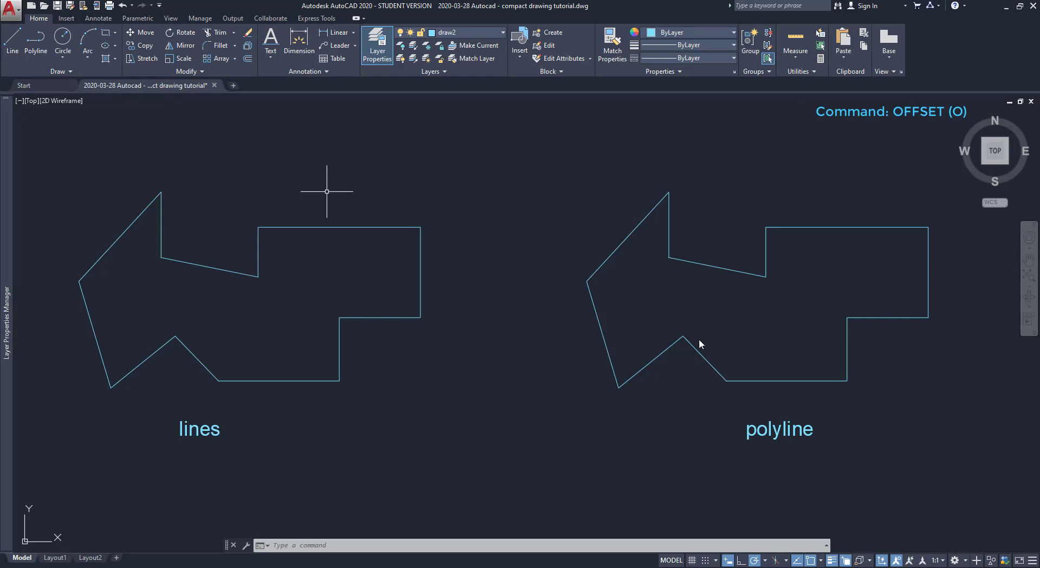
Set an offset distance of 10 and offset the lines shape's top, right, step and bottom edges inward.
text(o)
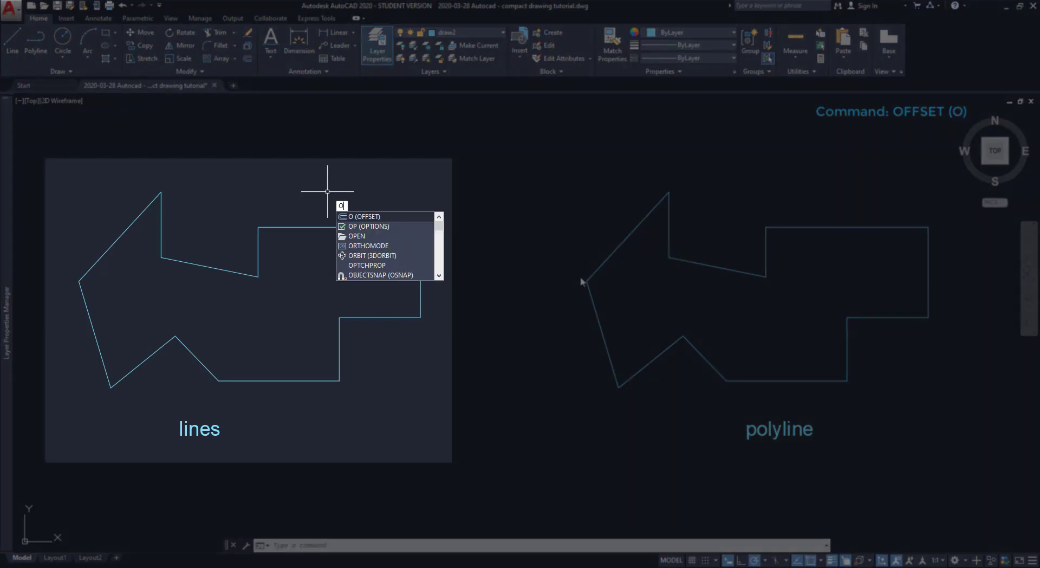
key(Return)
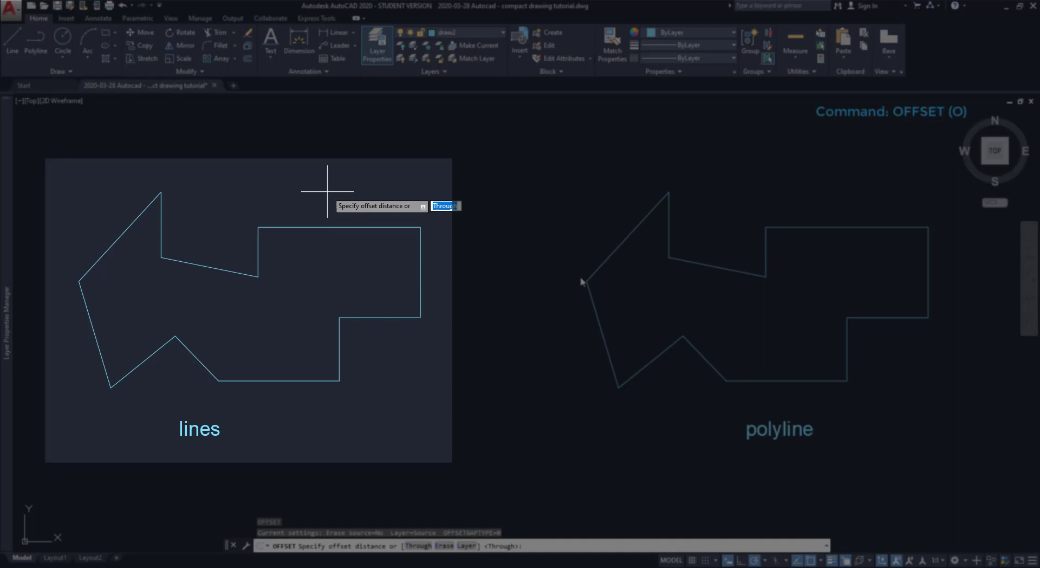
text(10)
key(Return)
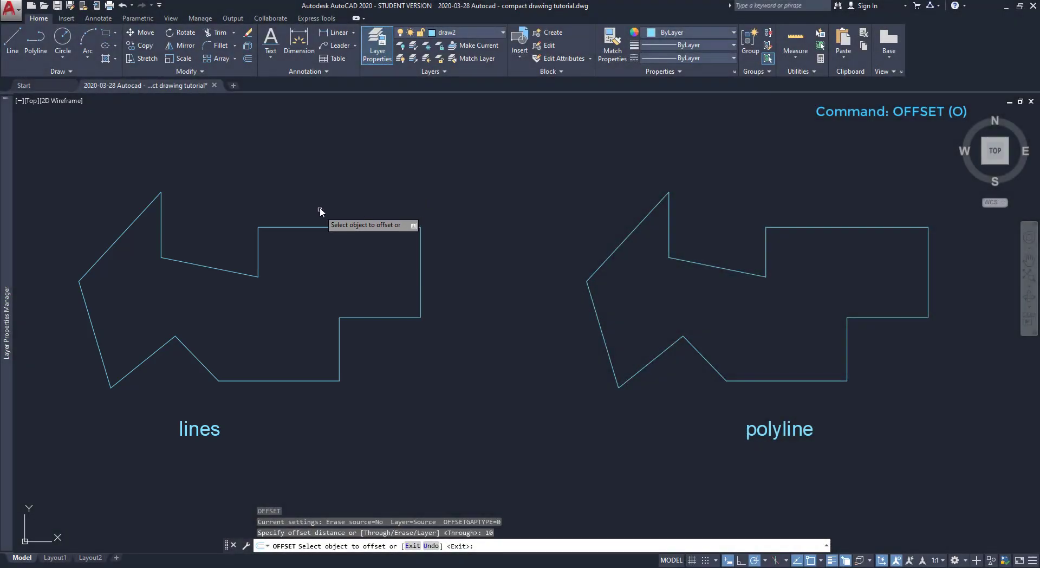
click(325, 227)
click(390, 275)
click(420, 275)
click(372, 275)
click(379, 318)
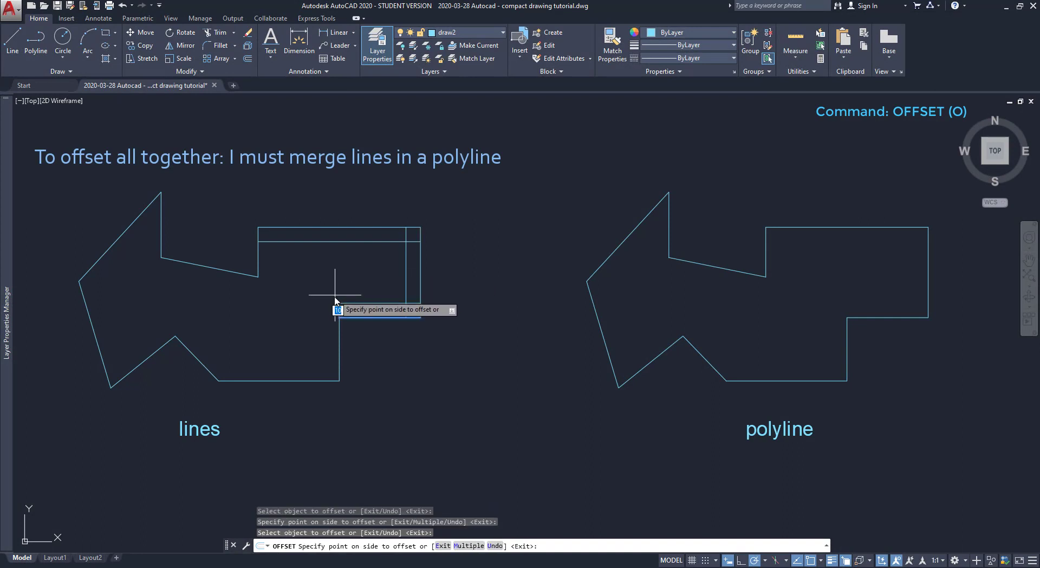
click(340, 297)
click(340, 349)
click(328, 352)
click(276, 381)
click(238, 366)
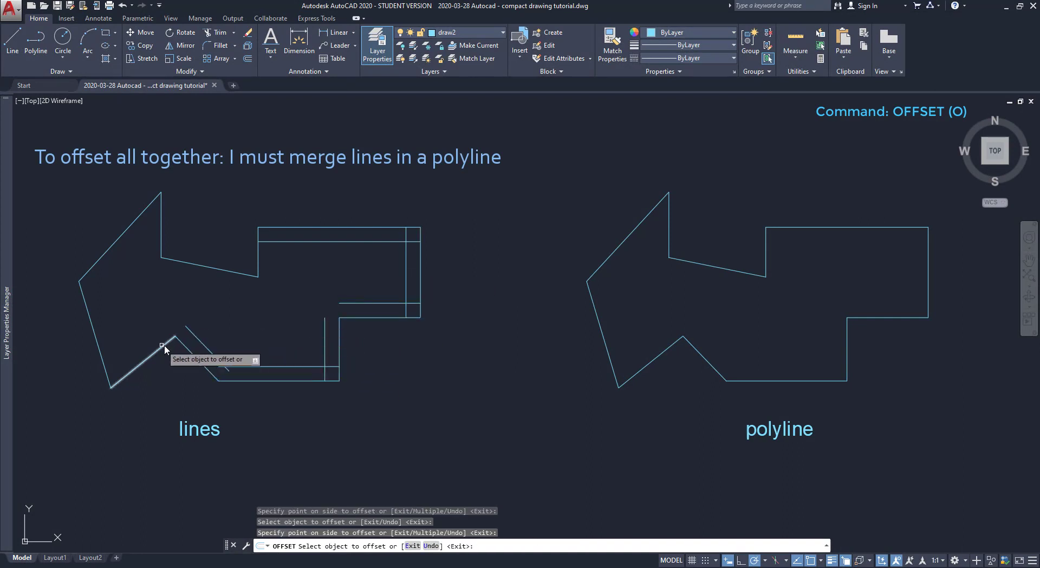
Offset the lines shape's remaining left, upper, sloped and inner vertical edges 10 units inward.
click(165, 345)
click(109, 327)
click(89, 311)
click(99, 313)
click(110, 251)
click(141, 255)
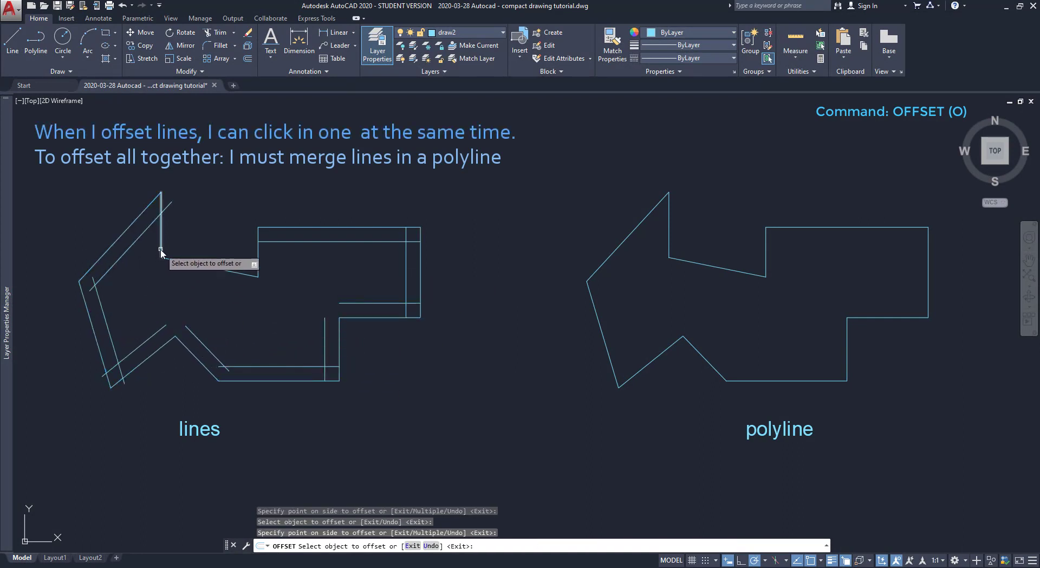
click(161, 251)
click(138, 265)
click(184, 263)
click(209, 297)
click(258, 266)
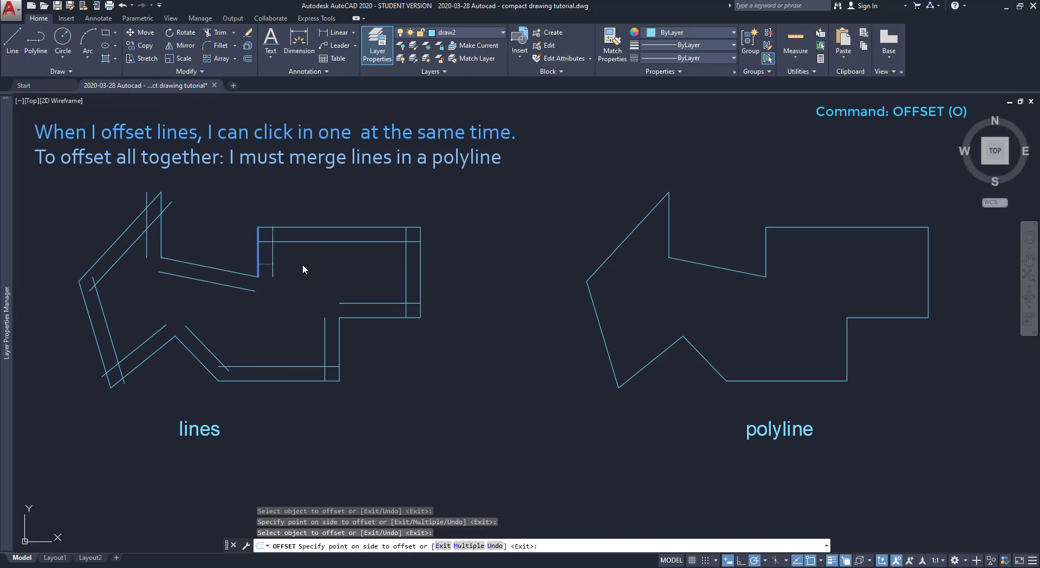
click(303, 266)
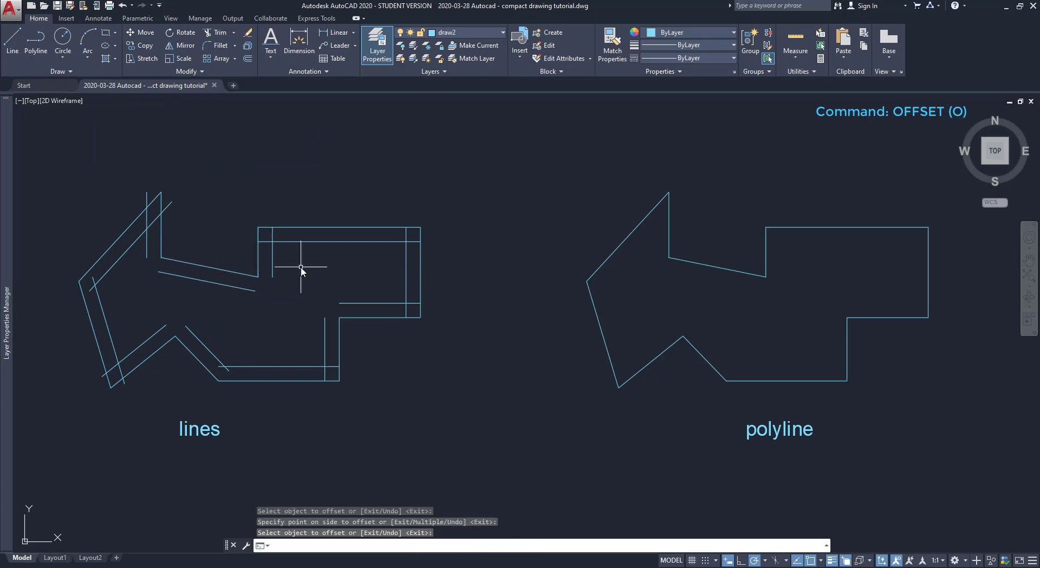
Offset the whole polyline shape 10 units inward in a single pick.
text(o)
key(Return)
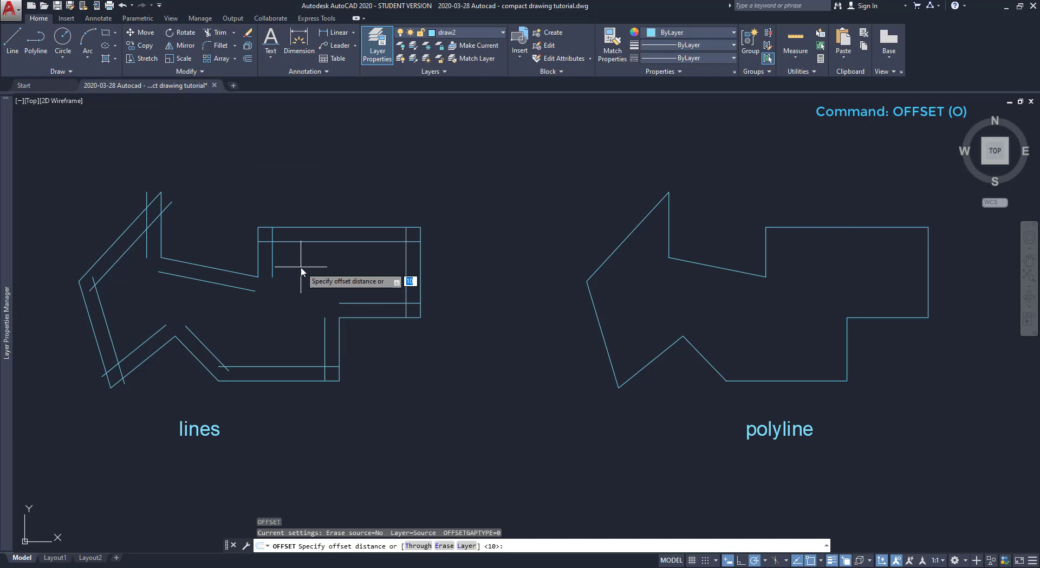
key(Return)
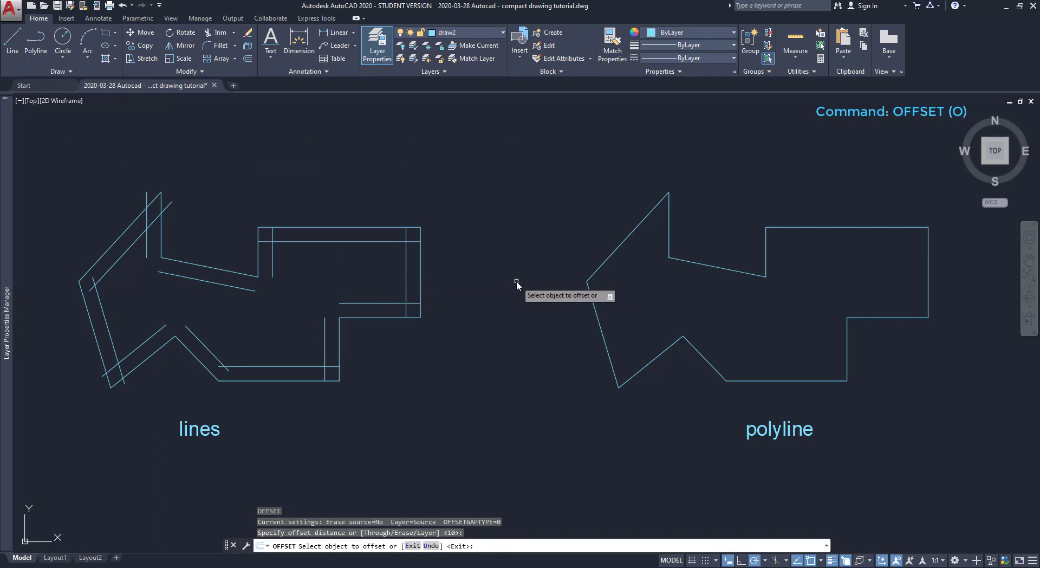
click(596, 274)
click(639, 290)
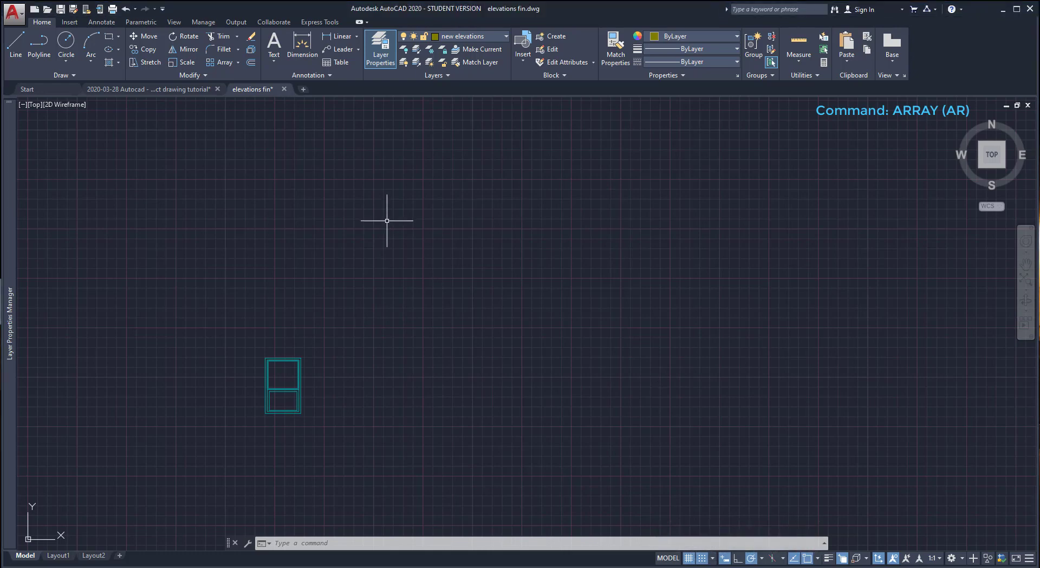
Create a 4×3 rectangular array of the crossing-selected window drawing.
click(237, 63)
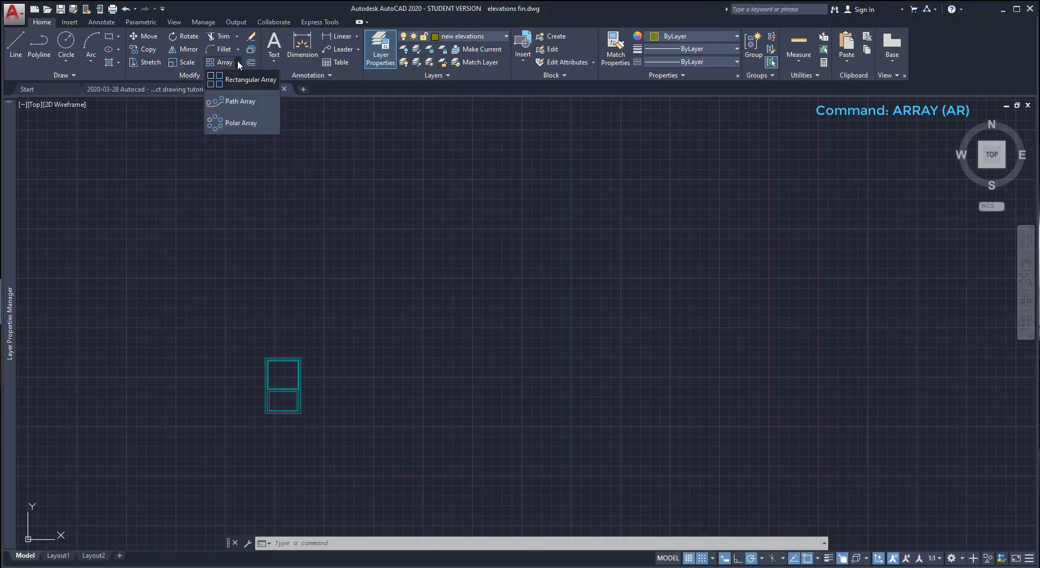
click(257, 81)
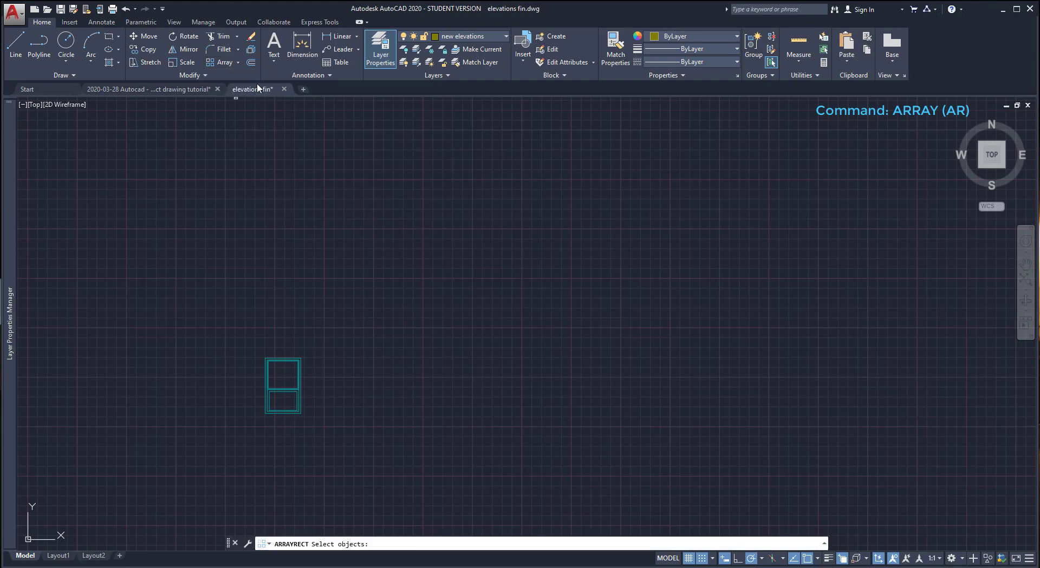
click(354, 445)
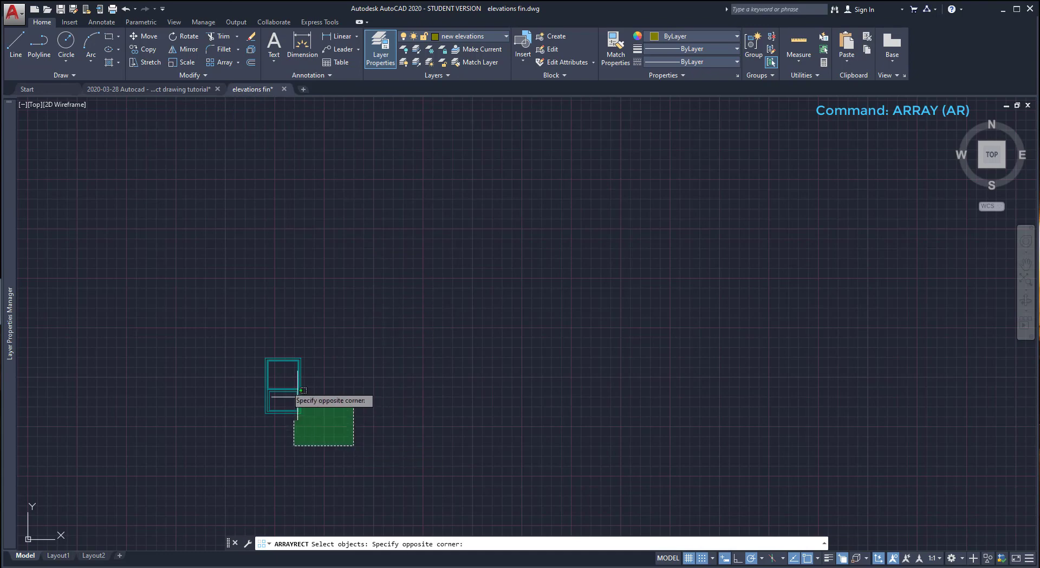
click(223, 331)
key(Return)
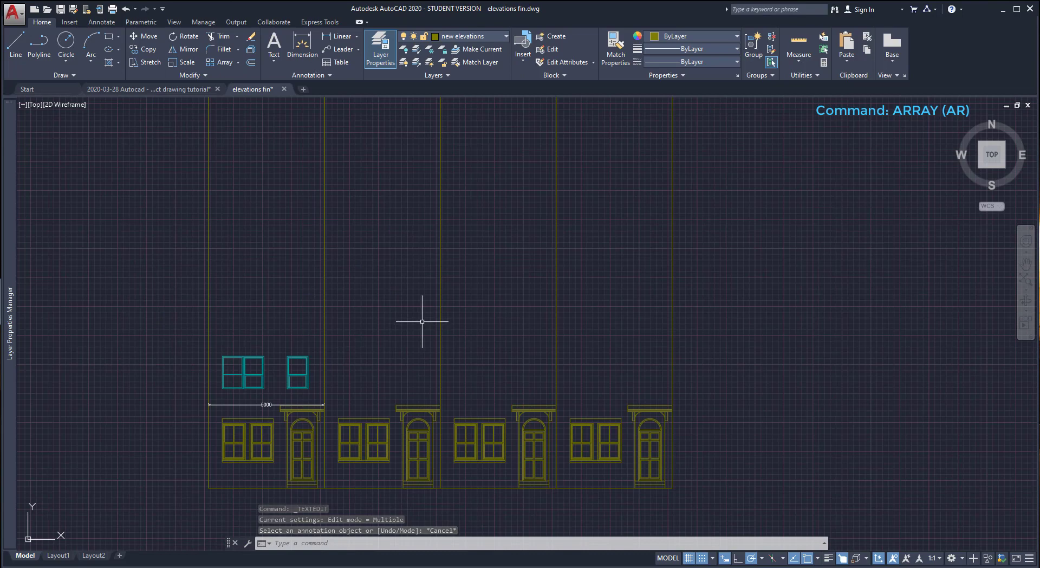
Start a rectangular array of the two cyan facade windows.
click(216, 62)
click(315, 395)
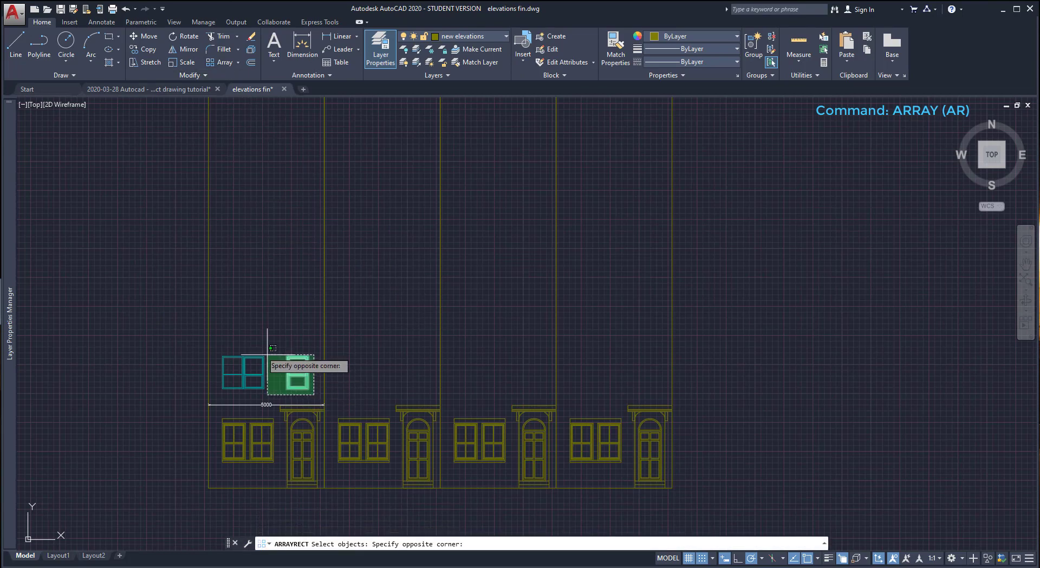
click(217, 344)
key(Return)
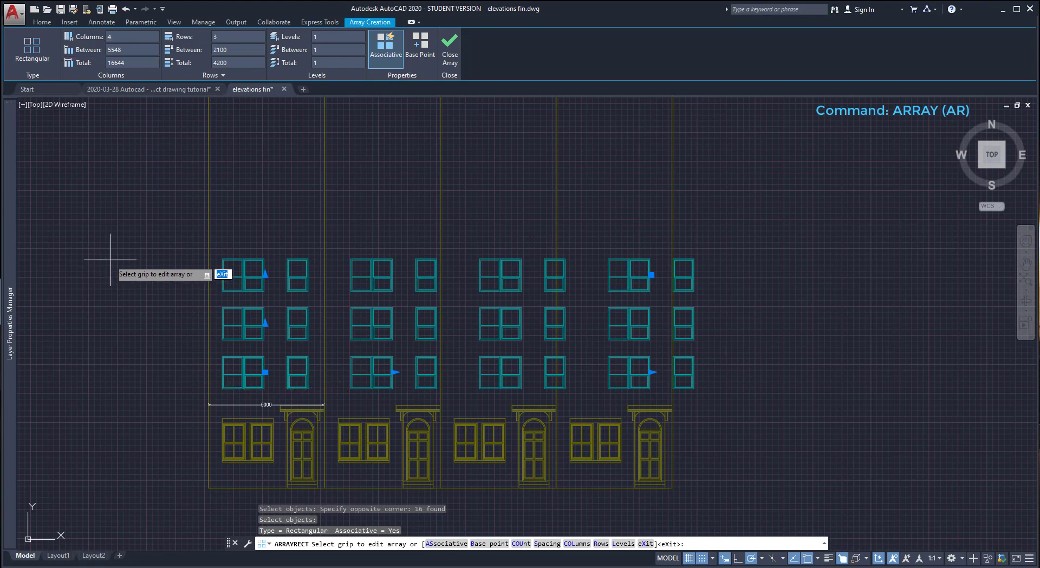
Set the array's column spacing to 5000 and row spacing to 2600.
click(135, 50)
text(50)
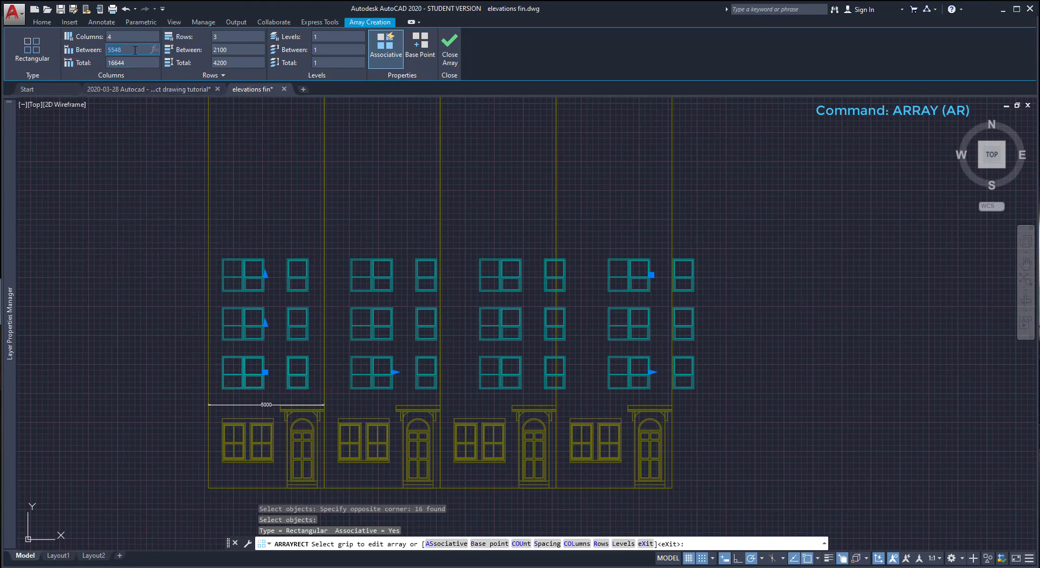
text(00)
key(Return)
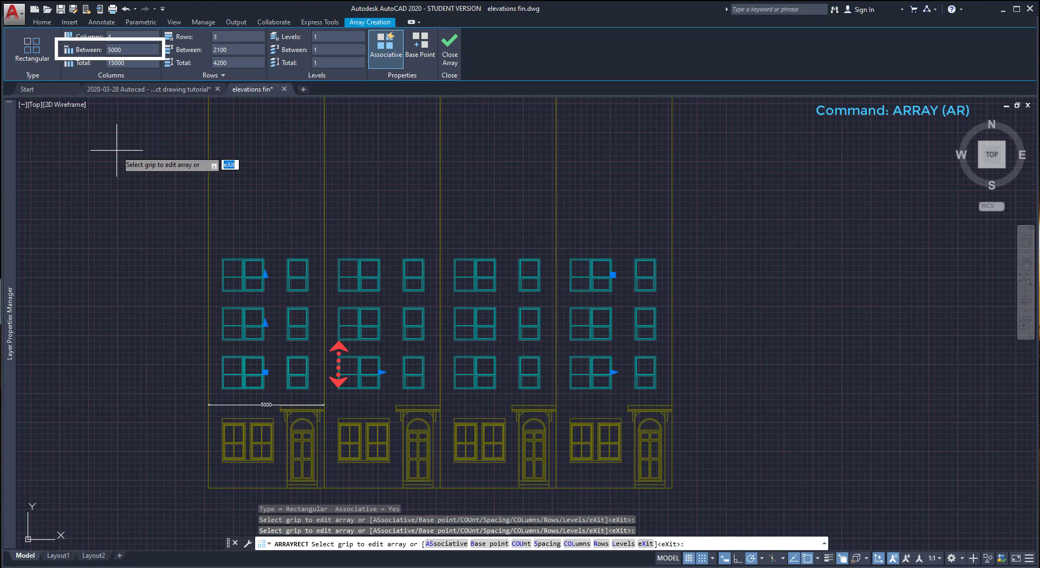
click(233, 49)
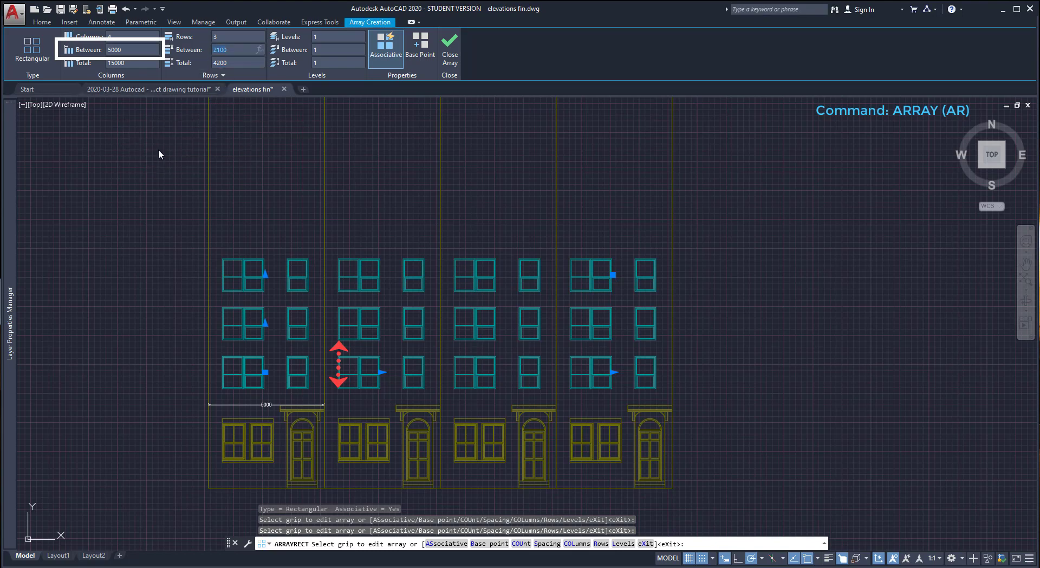
text(2600)
key(Return)
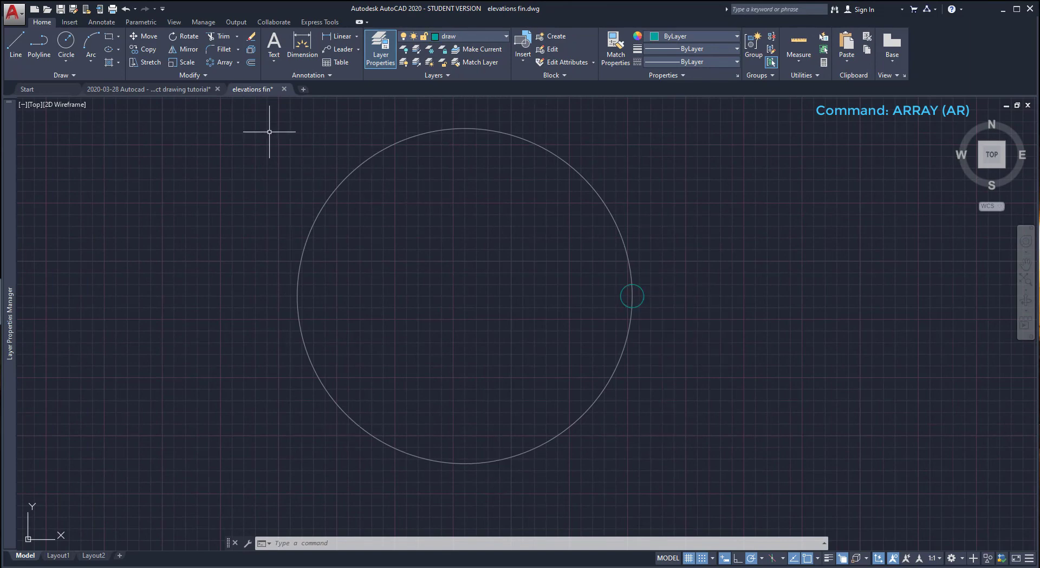
Polar-array the small teal circle around the big circle's centre with 8 items.
click(238, 63)
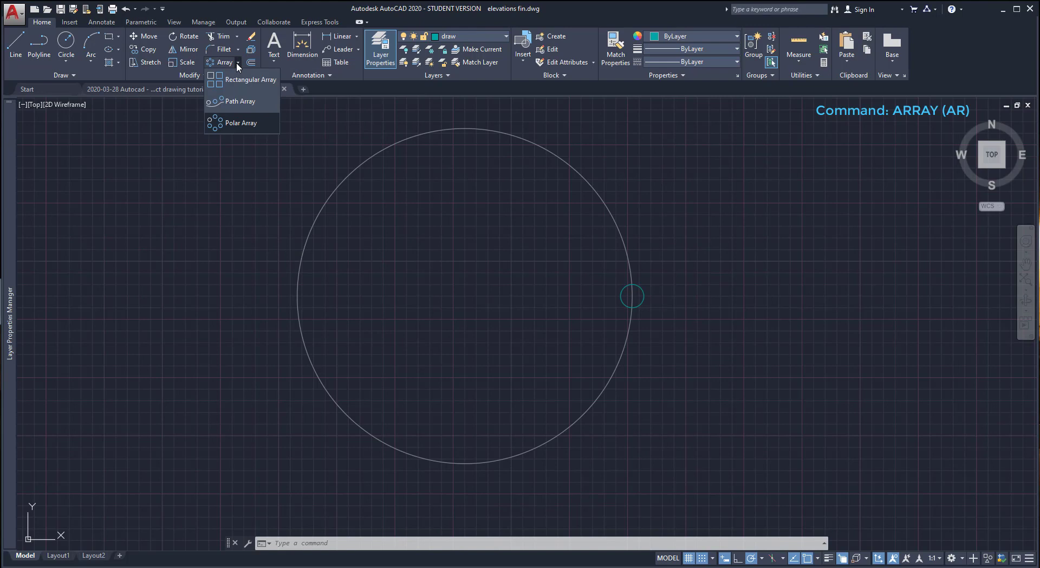
click(233, 123)
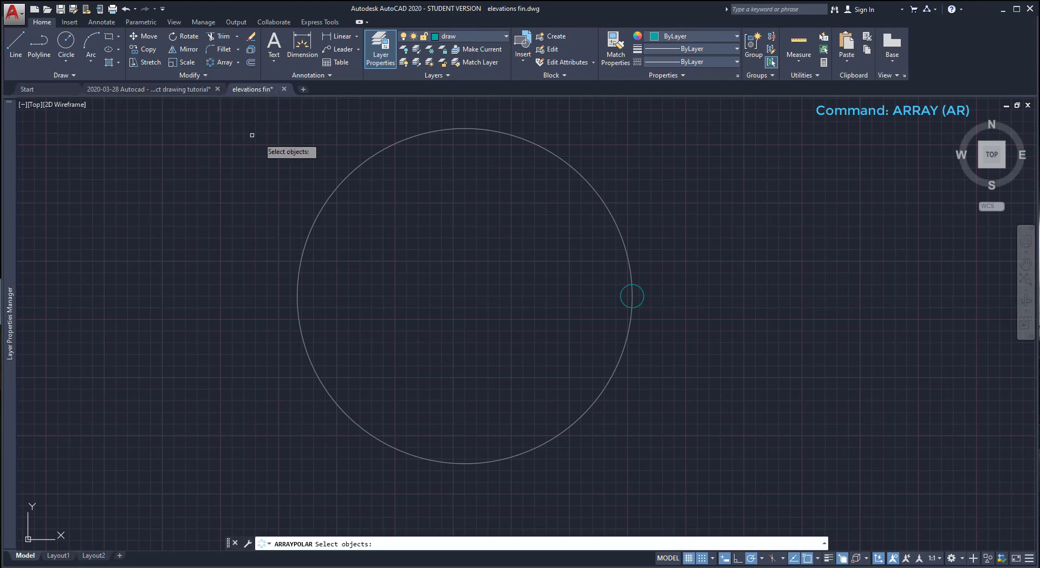
click(621, 295)
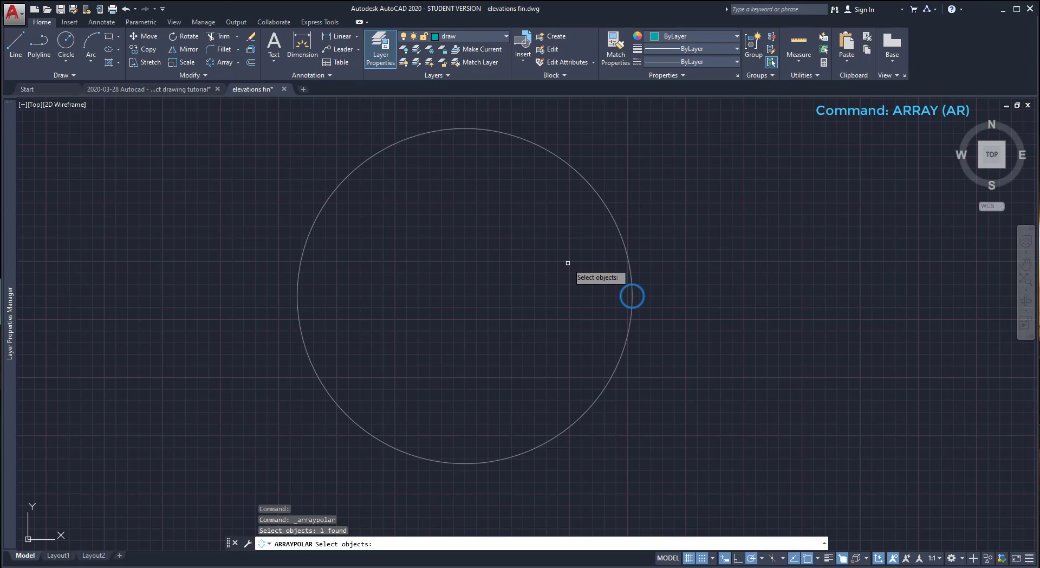
key(Return)
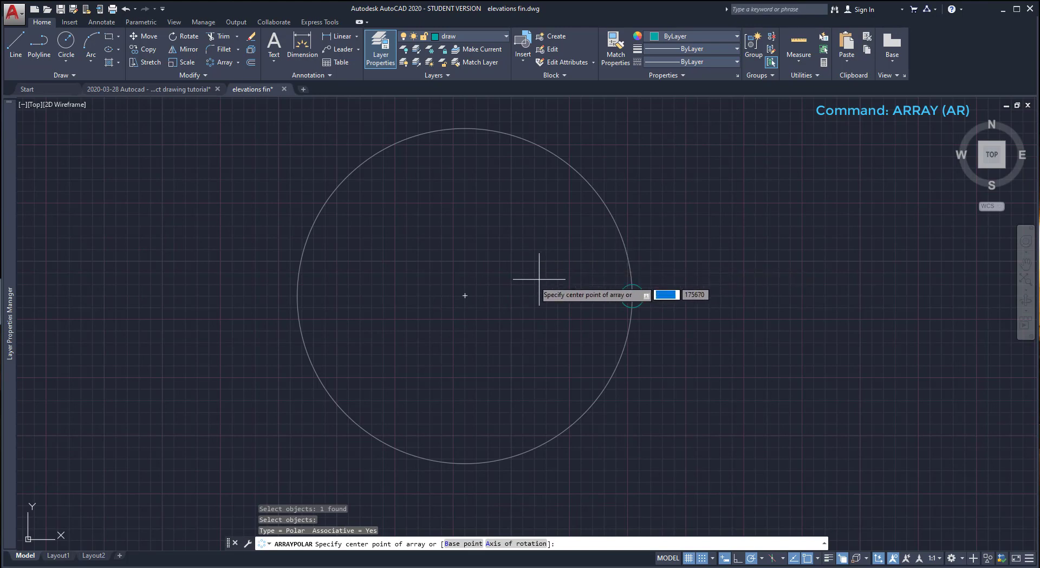
click(465, 296)
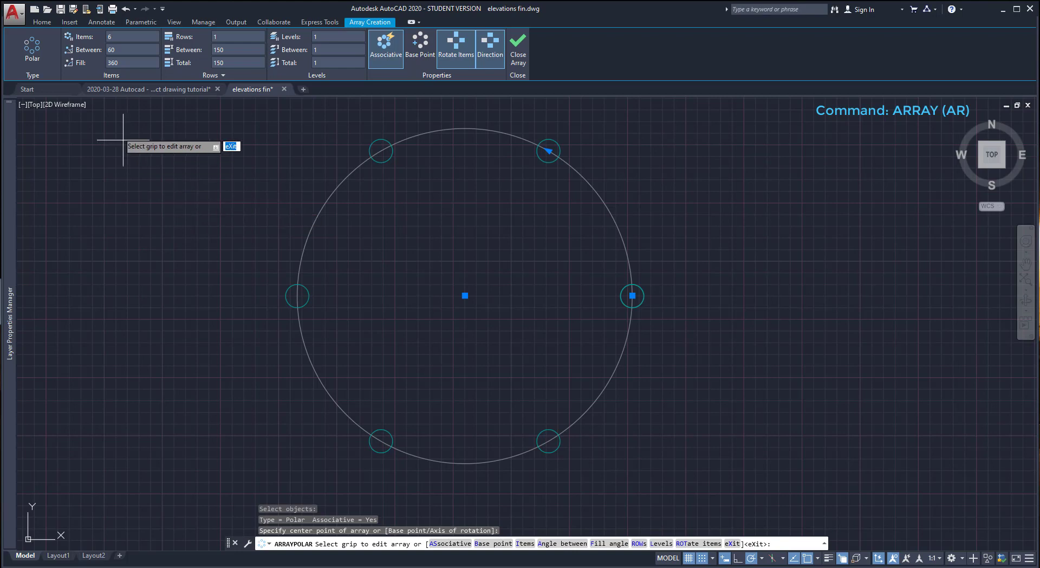
click(116, 35)
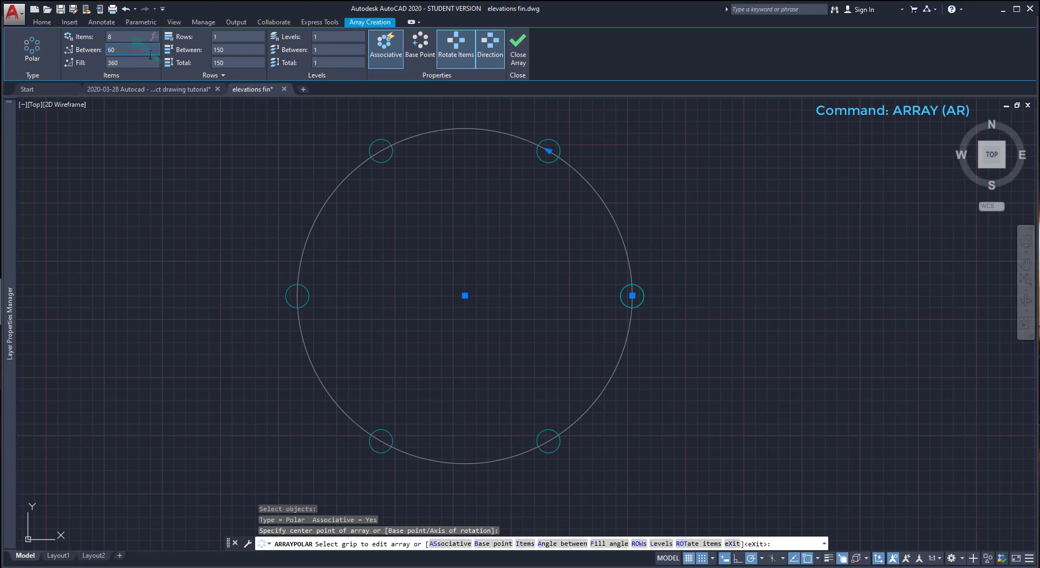
key(Return)
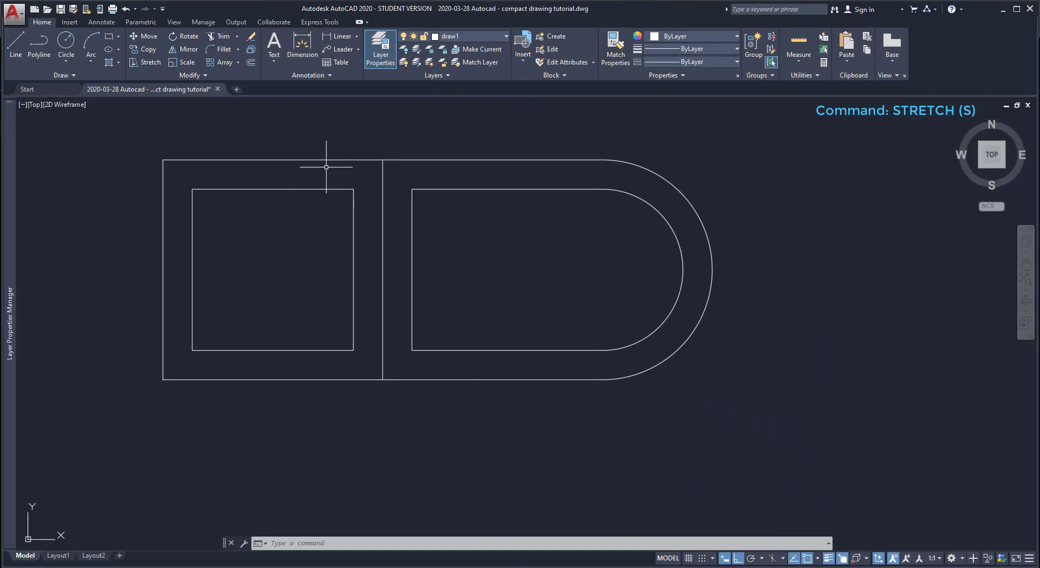
Stretch the D outlines' curved end 50 units to the right using a crossing window.
click(147, 65)
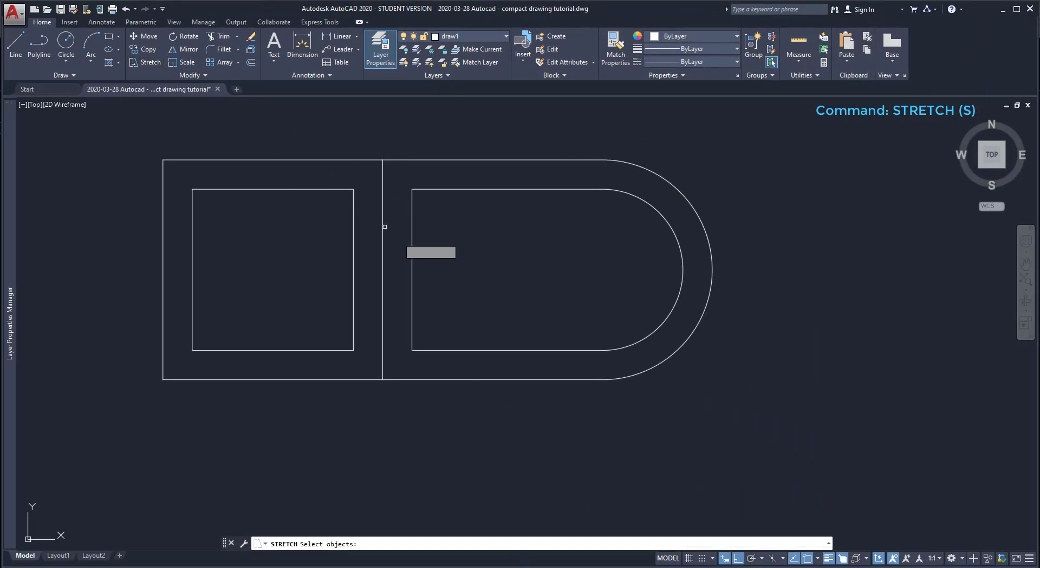
click(752, 410)
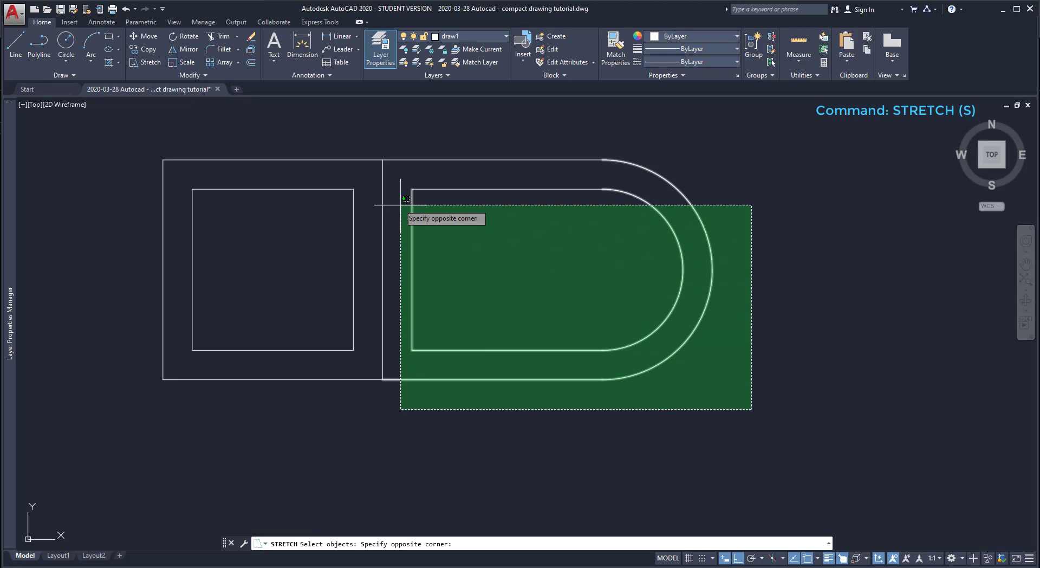
click(395, 142)
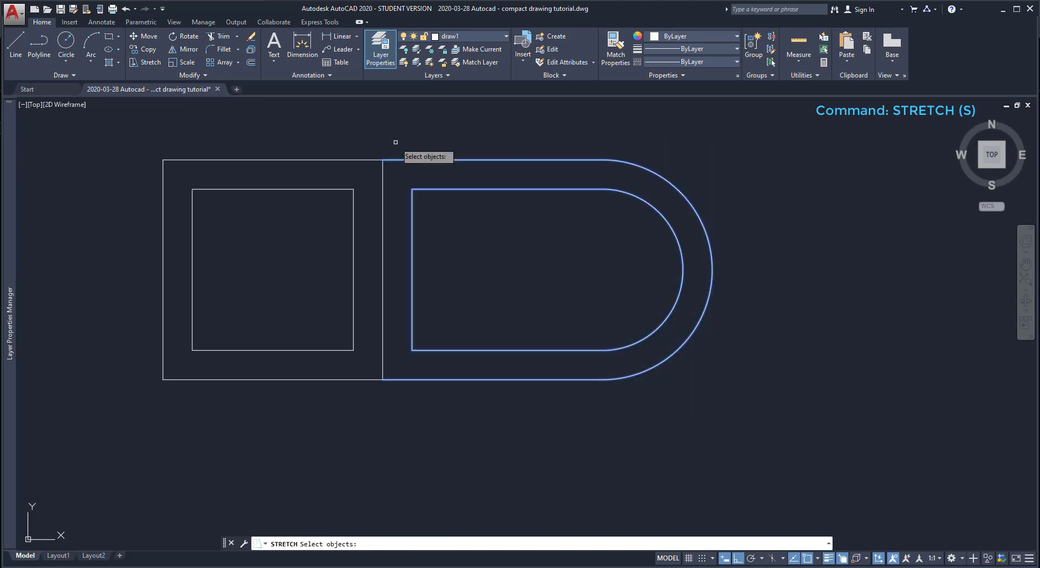
key(Return)
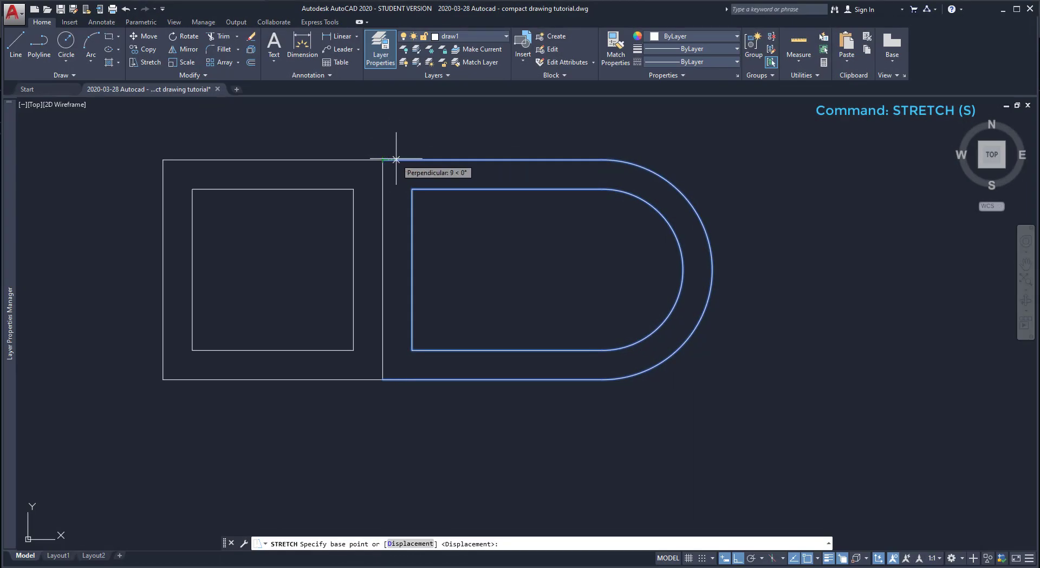
click(396, 159)
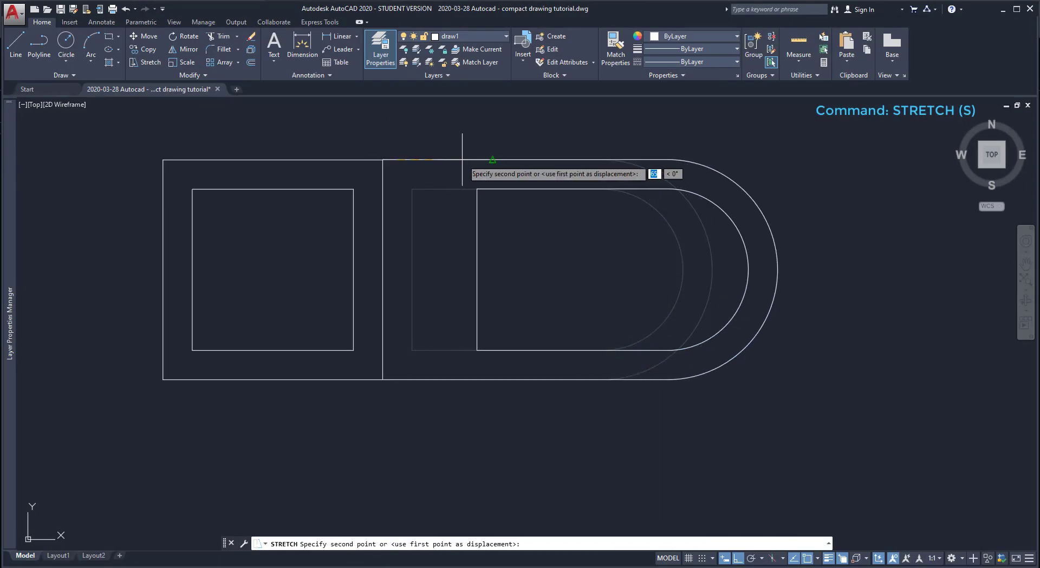
text(50)
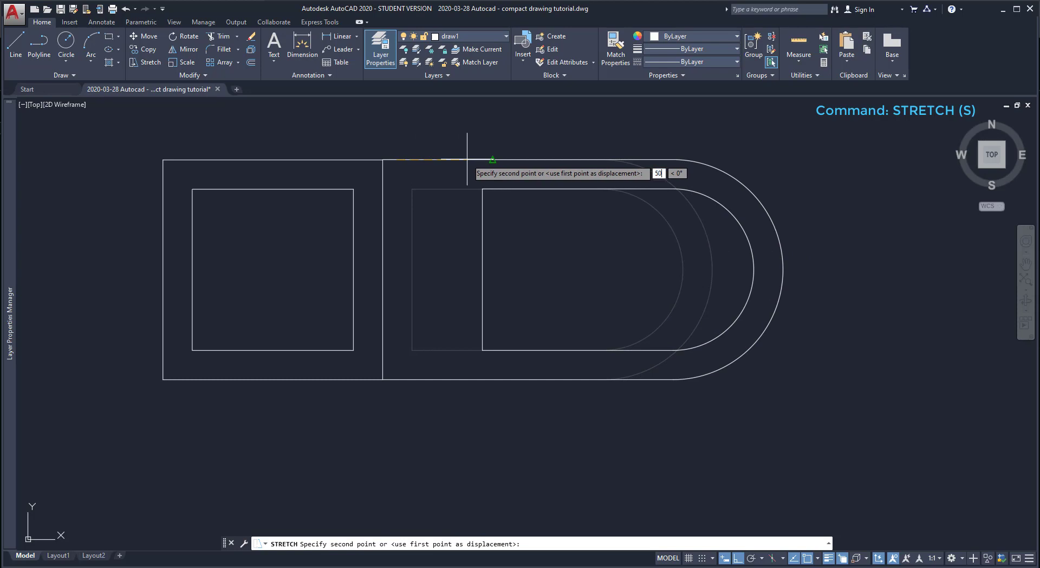
key(Return)
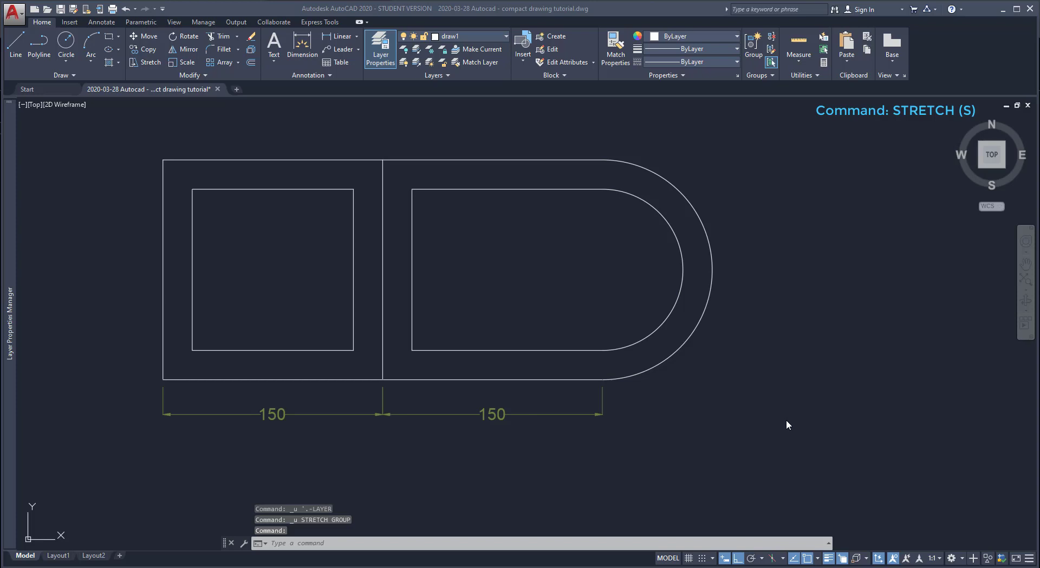
Stretch the left square section 100 units horizontally, widening it from 150 to 250.
click(151, 63)
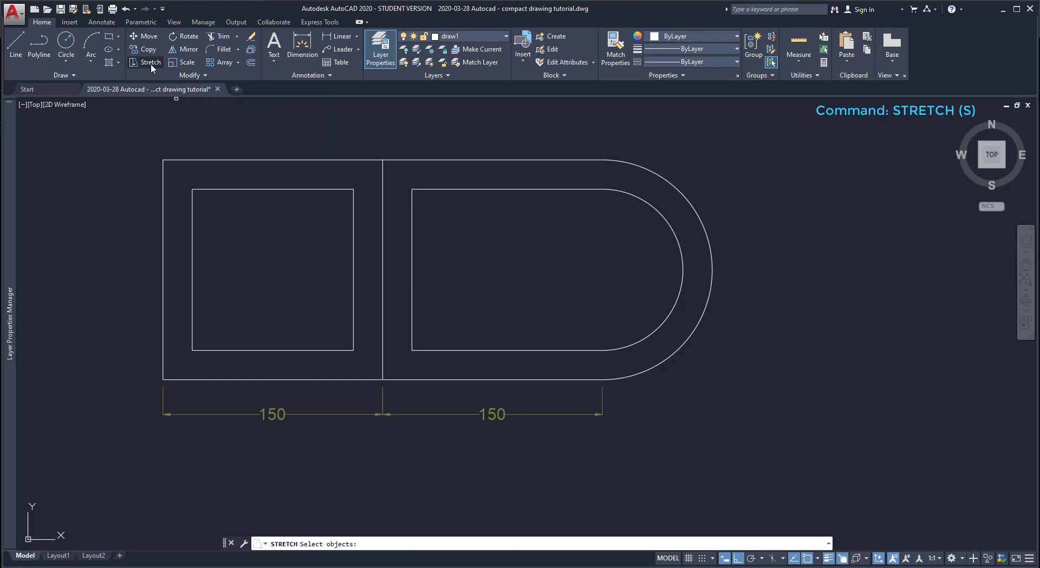
click(790, 471)
click(308, 132)
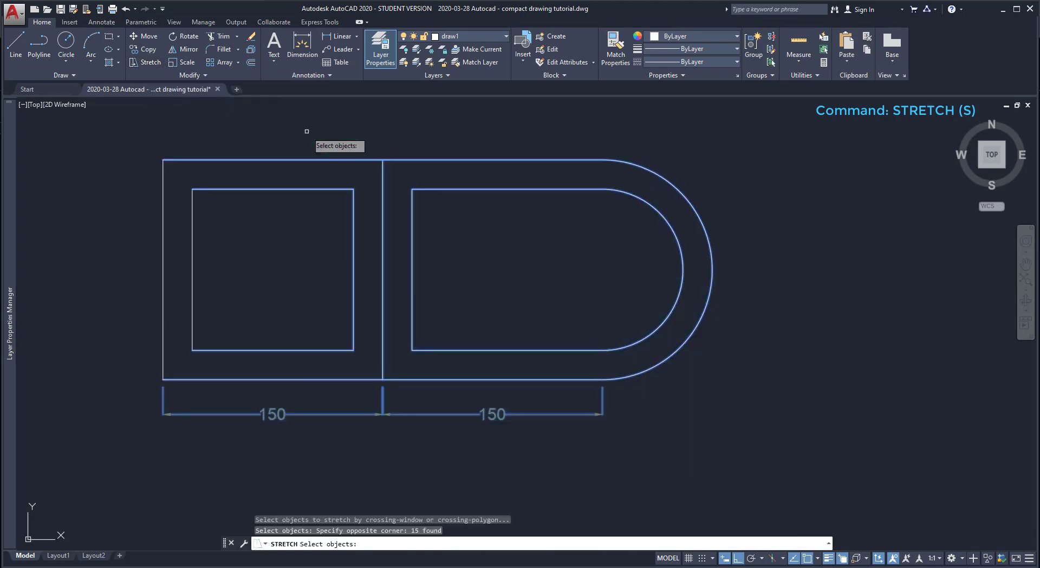
key(Return)
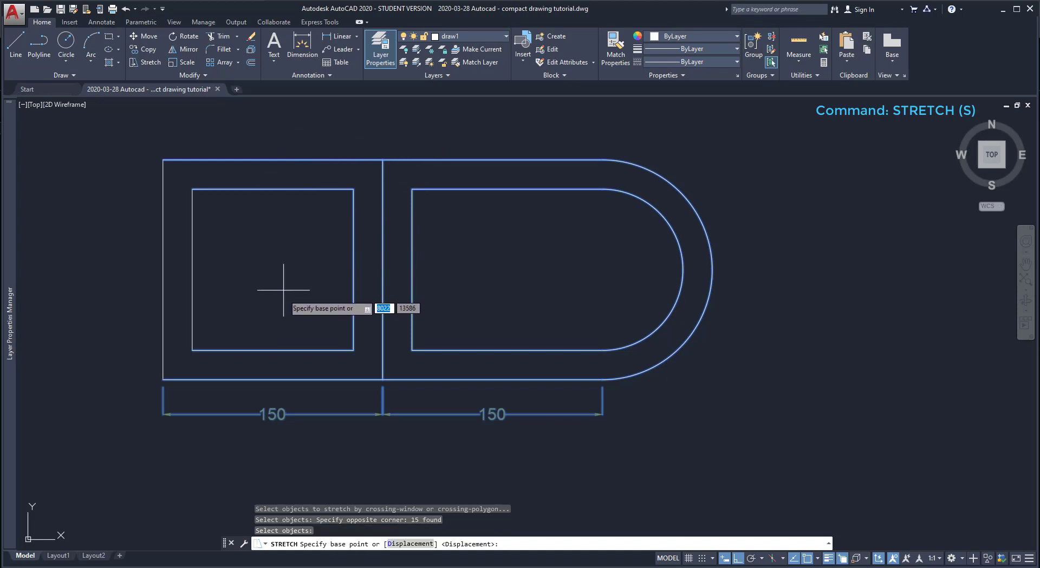
click(273, 350)
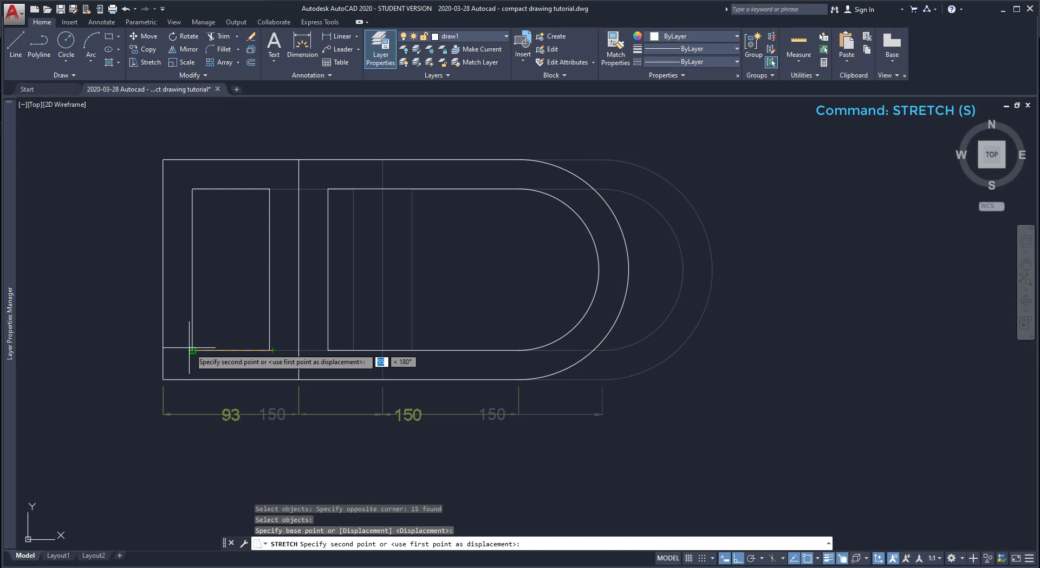
key(F10)
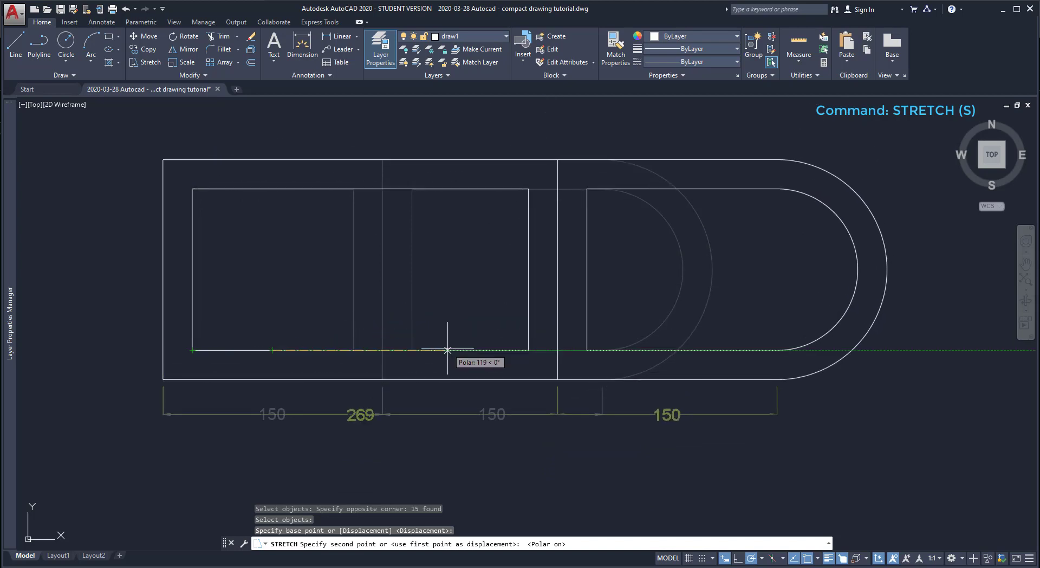
text(100)
key(Return)
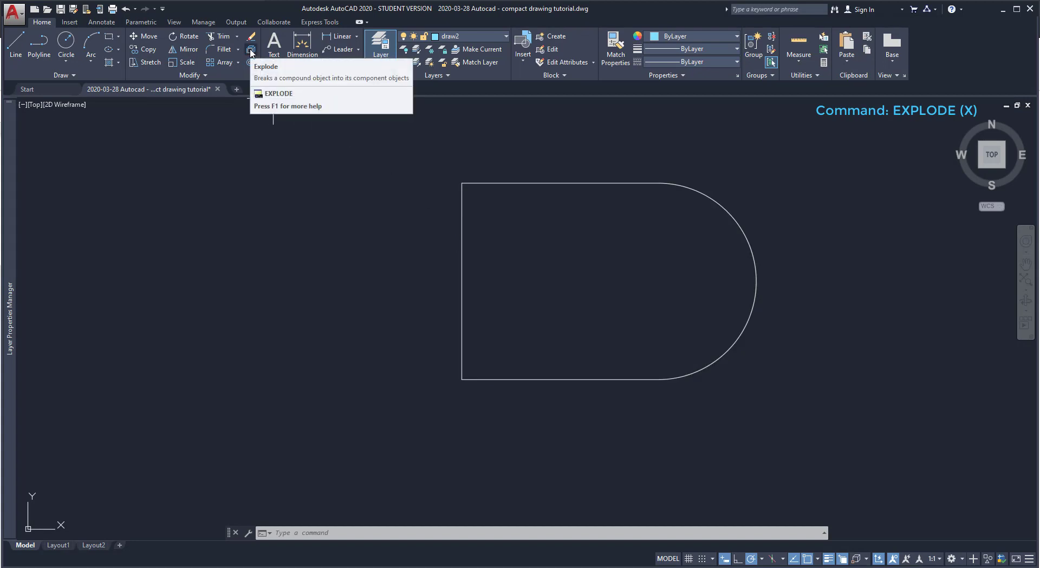
Explode the D polyline outline into its individual line and arc segments.
click(251, 52)
click(462, 229)
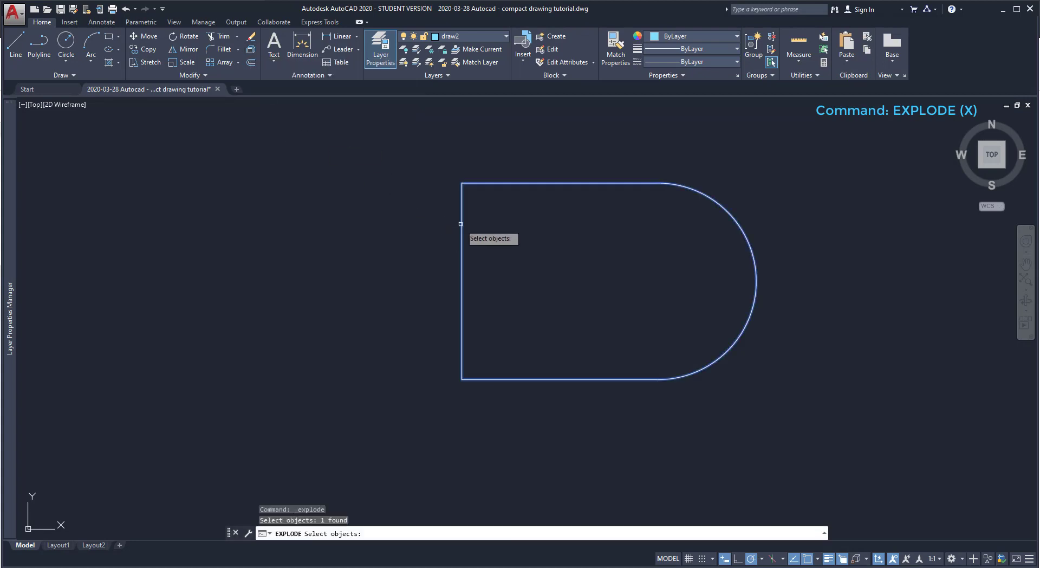
key(Return)
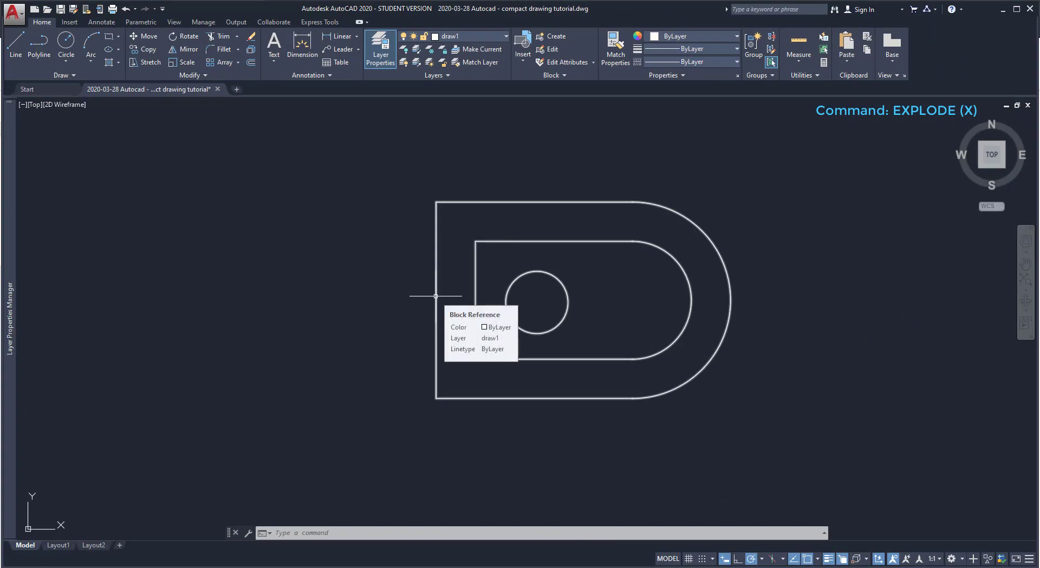
Explode the double-outlined D block with X into its separate outlines and inner circle.
text(x)
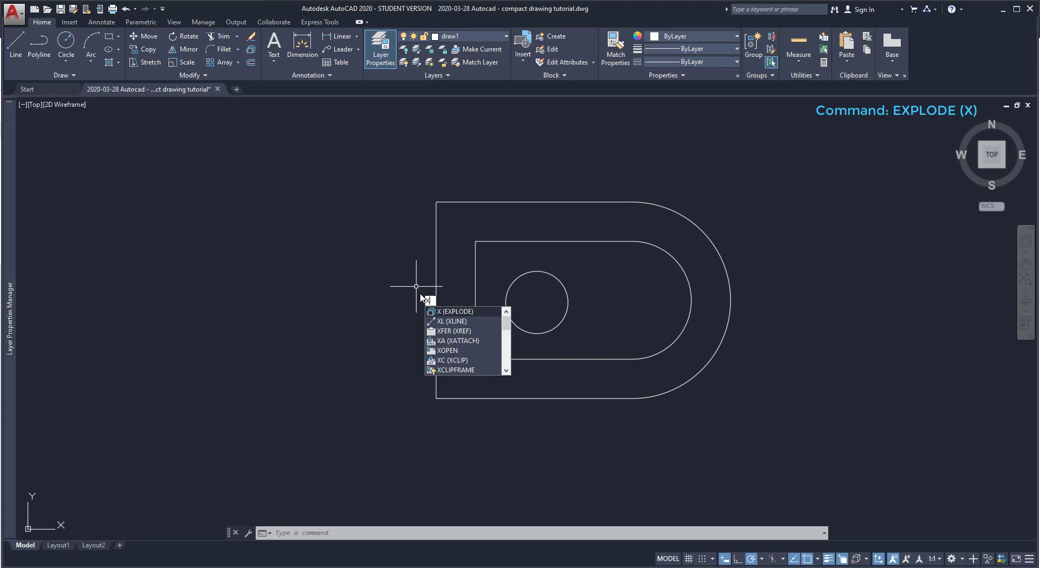
key(Return)
click(436, 299)
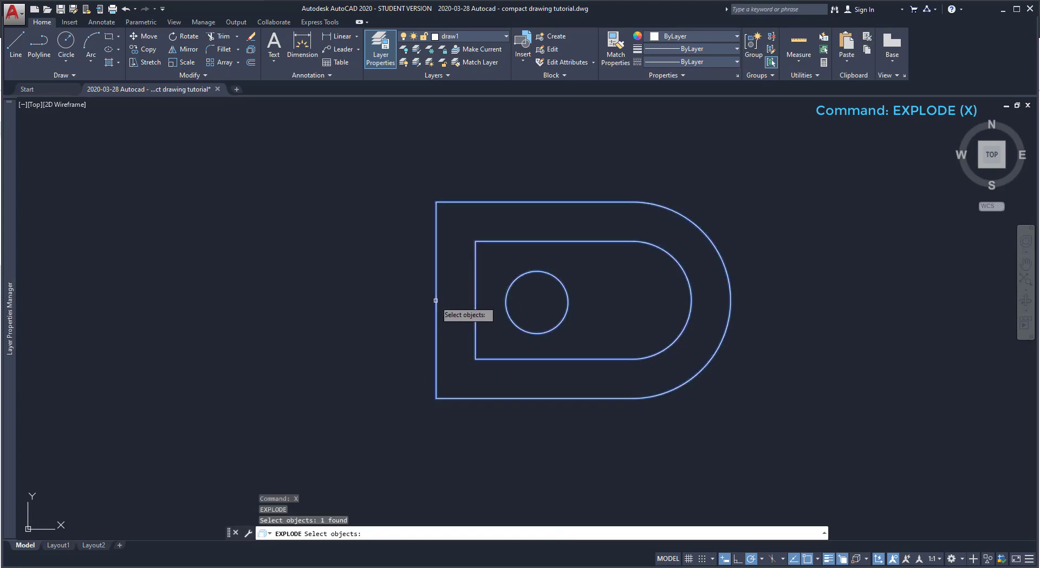
key(Return)
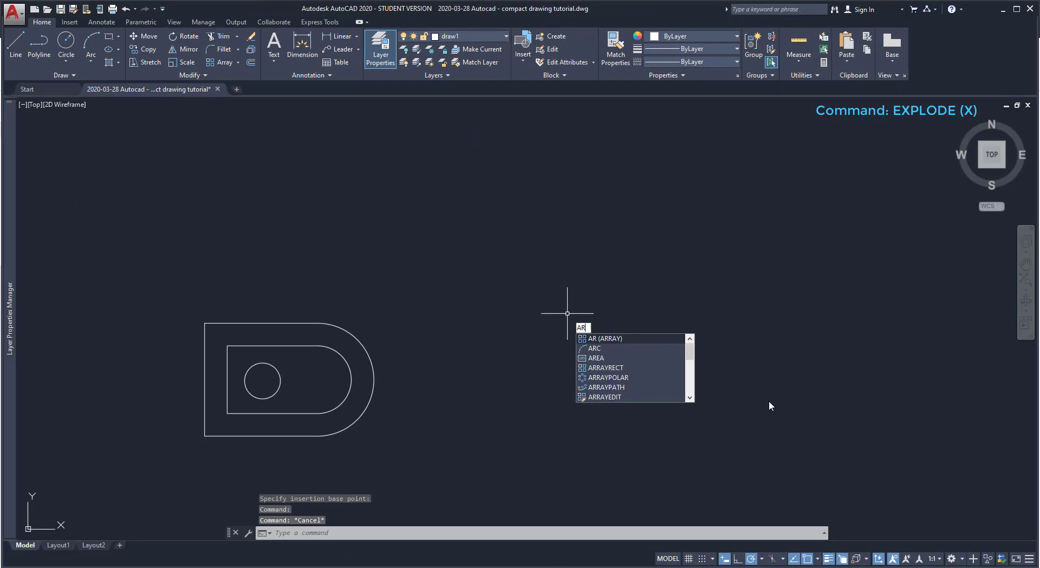
Array the D shape in a rectangular grid of 3 rows by 4 columns.
key(Return)
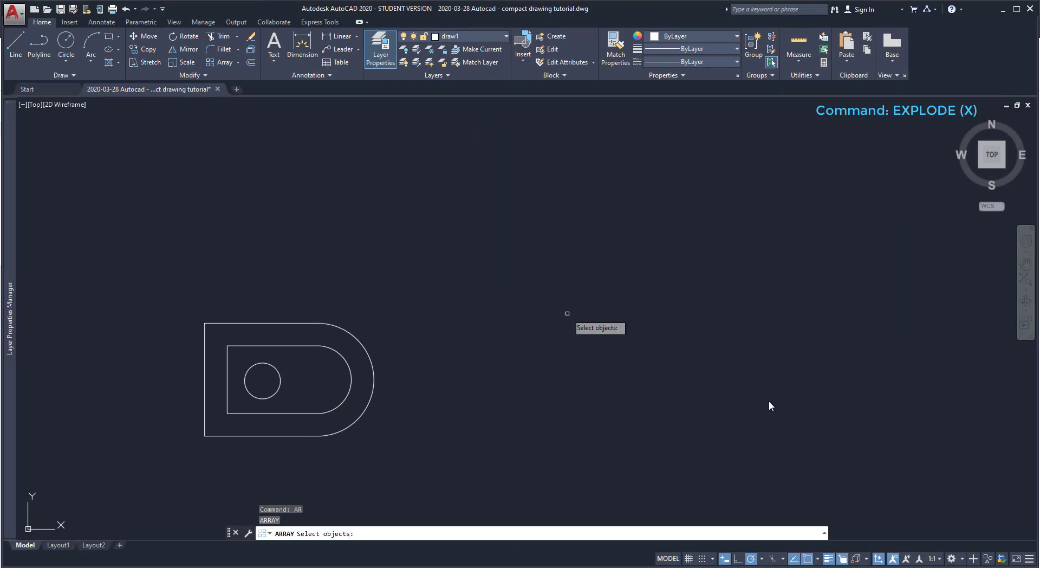
click(364, 417)
key(Return)
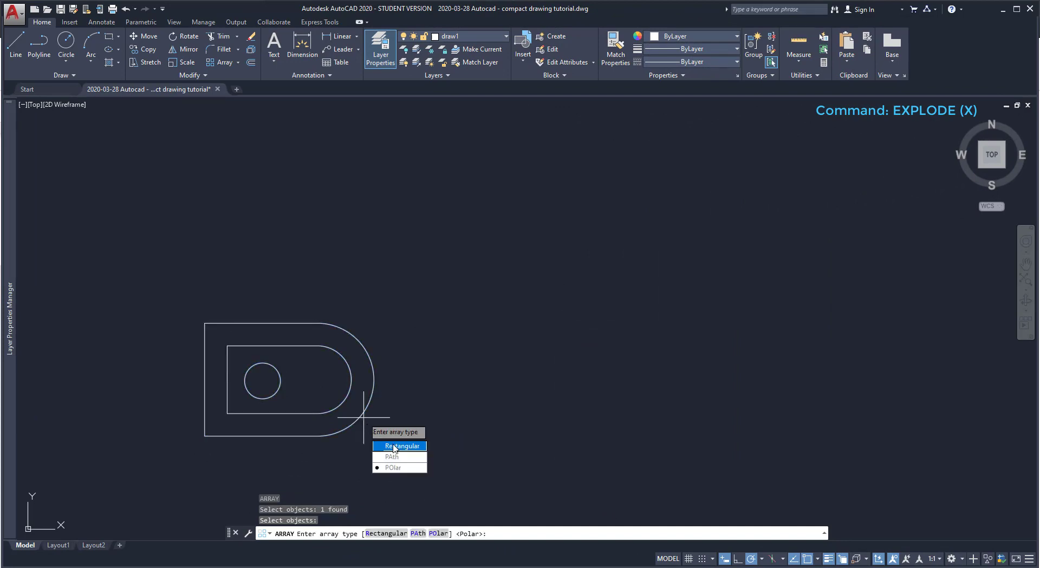
click(396, 446)
scroll(364, 418, down, 4)
key(Return)
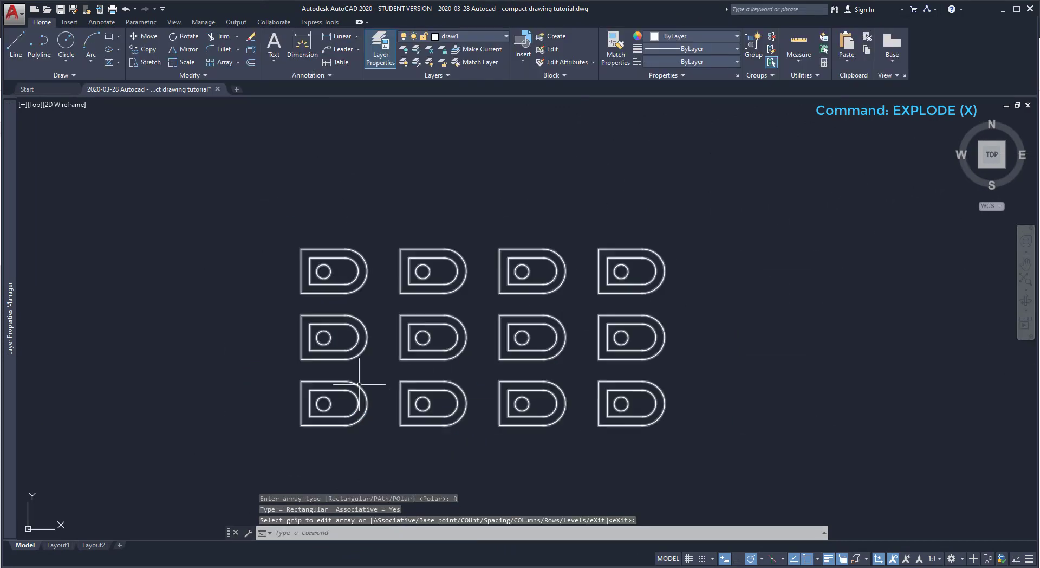
Explode the D-shape array into separate shapes.
text(x)
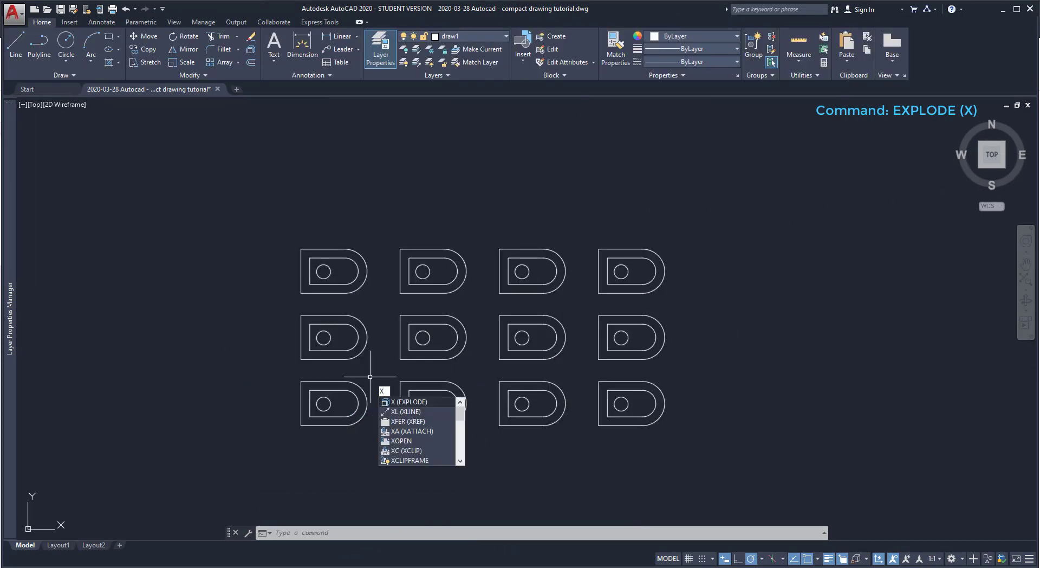
key(Return)
click(362, 389)
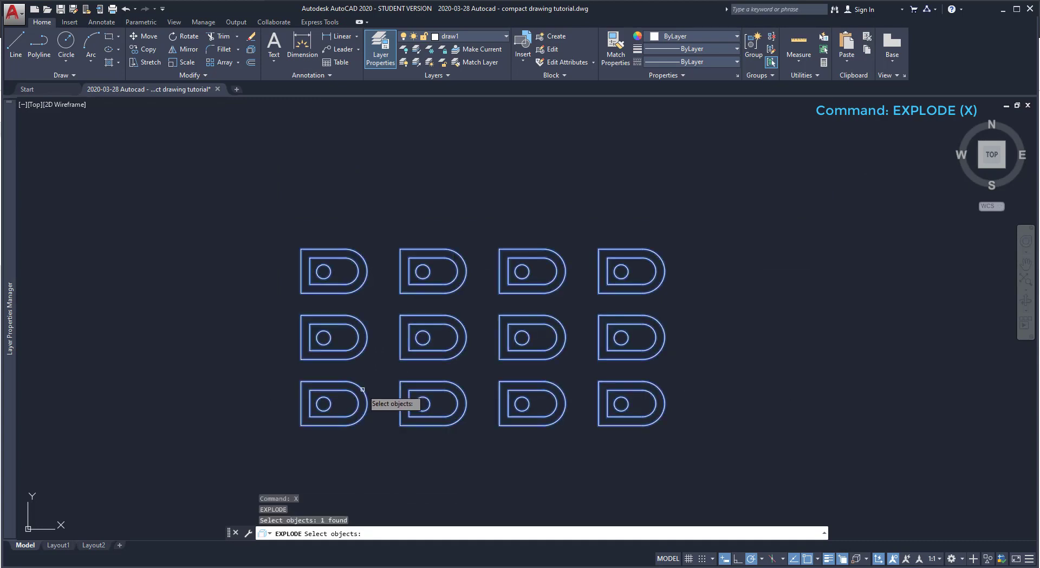
key(Return)
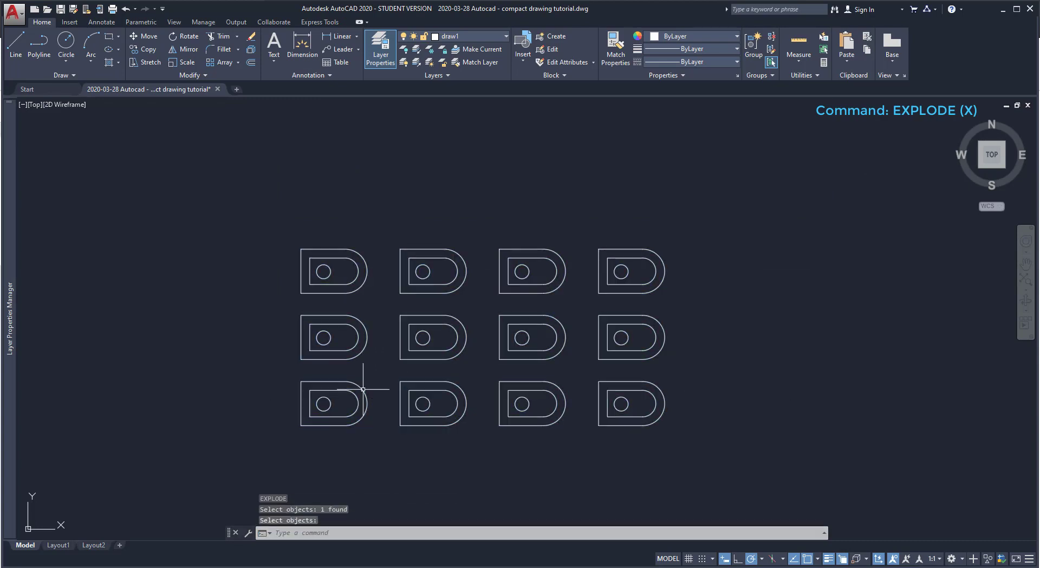
mouse_move(363, 389)
mouse_move(416, 359)
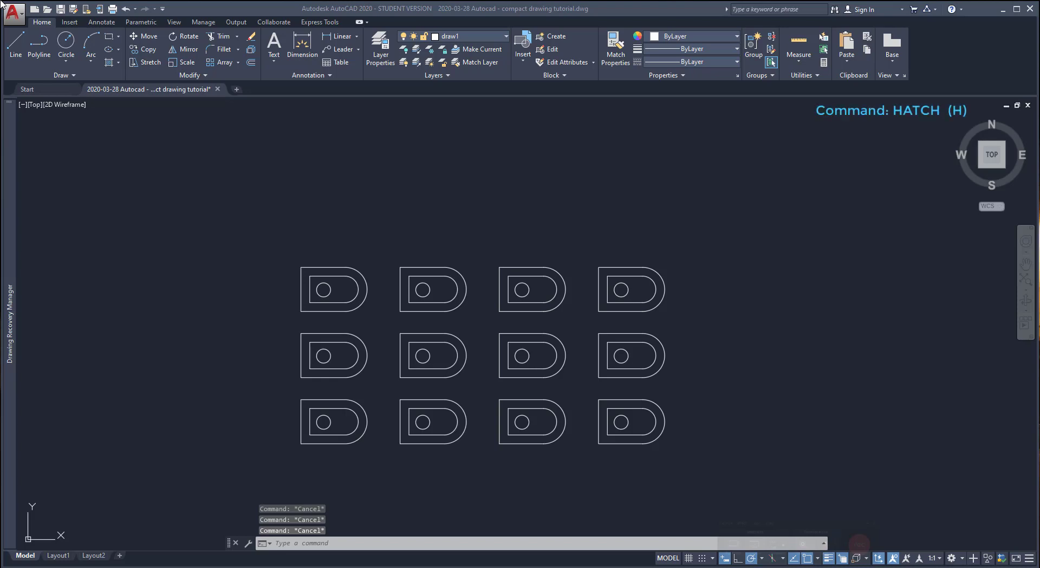
Hatch the top-left D's outer band between its outer and inner outlines.
scroll(573, 384, up, 4)
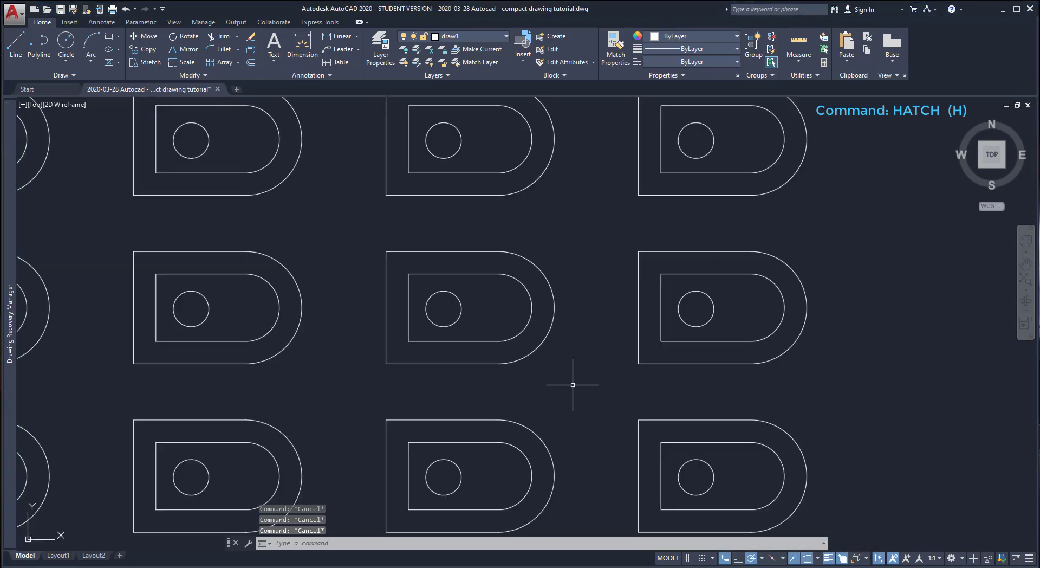
scroll(575, 383, down, 2)
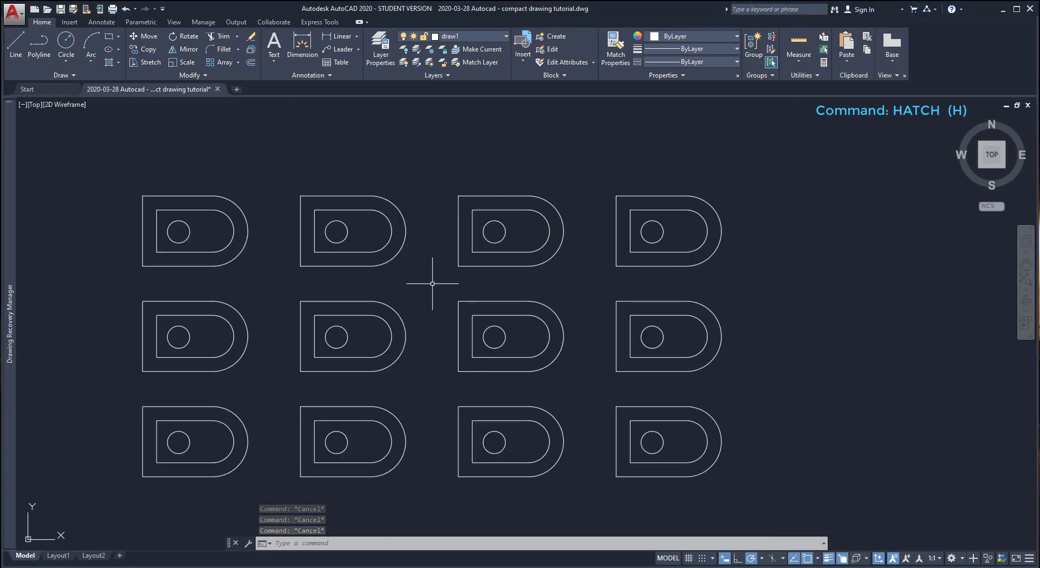
click(112, 64)
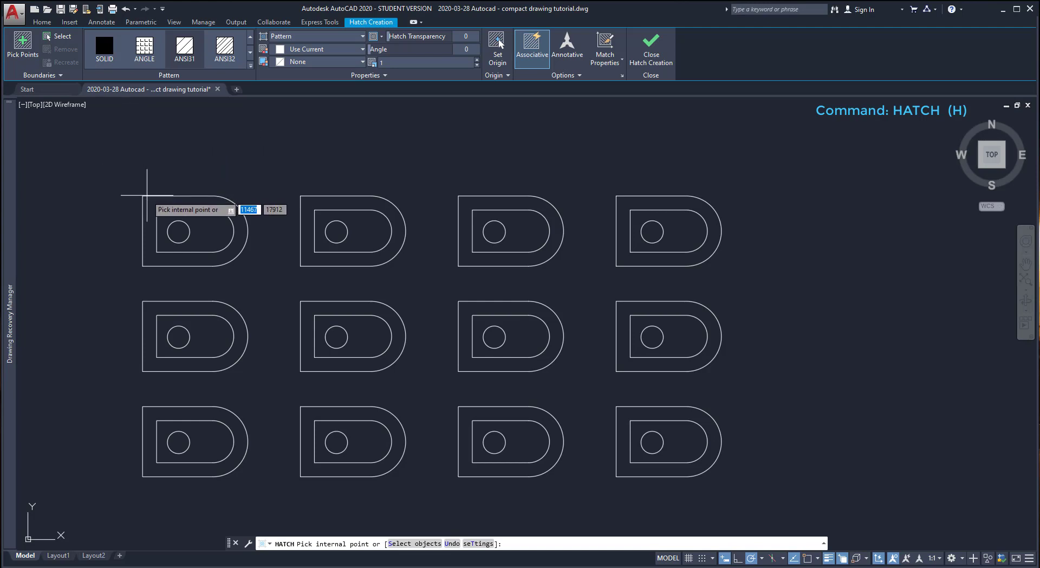
click(149, 198)
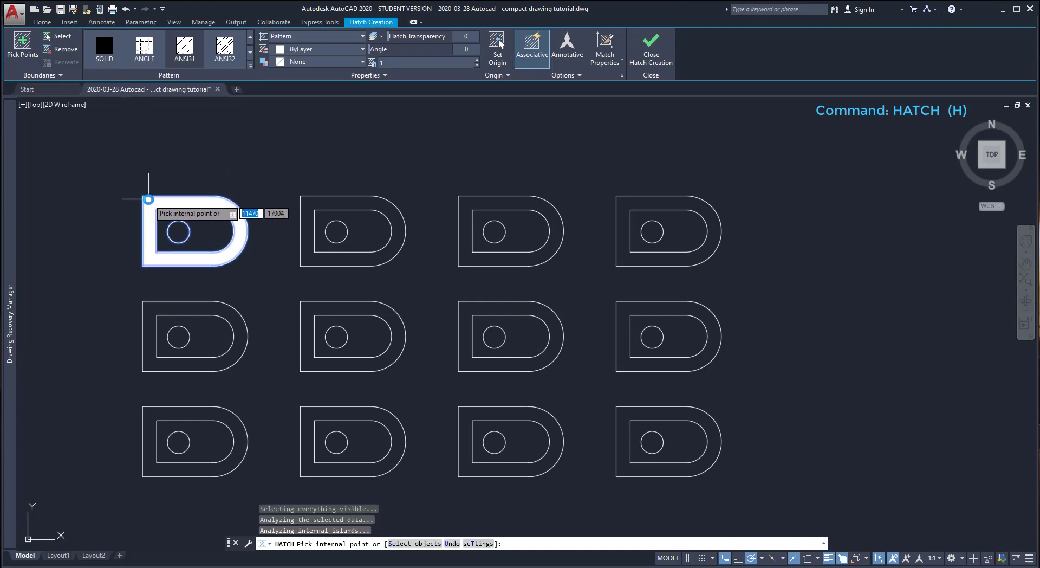
key(Return)
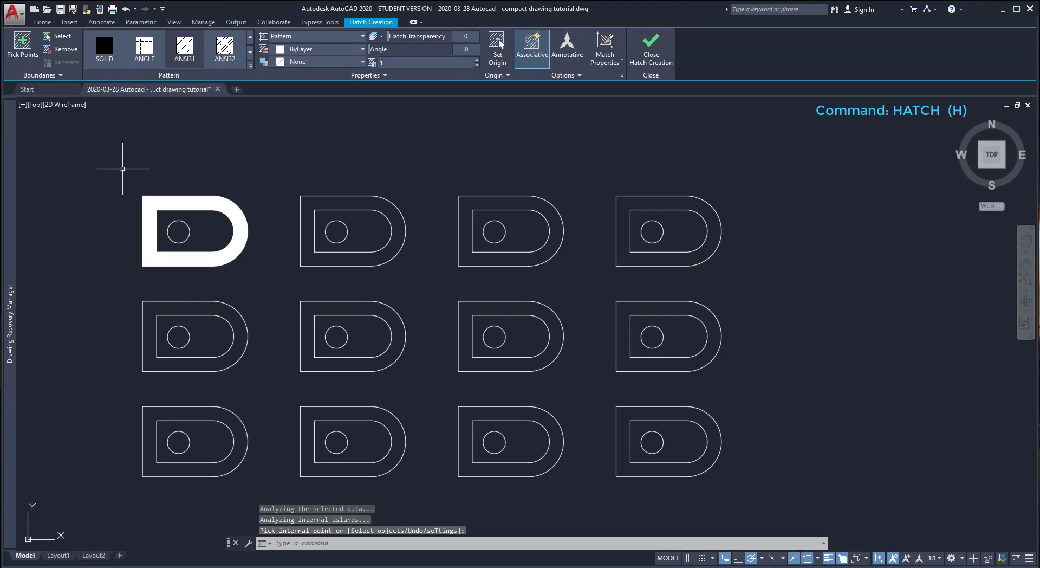
scroll(122, 175, up, 4)
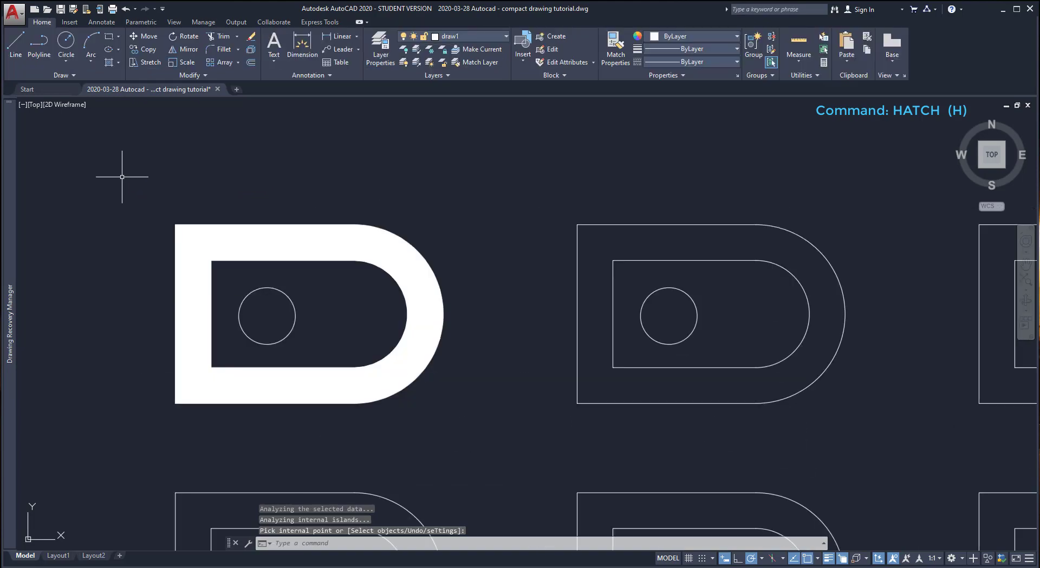
click(122, 177)
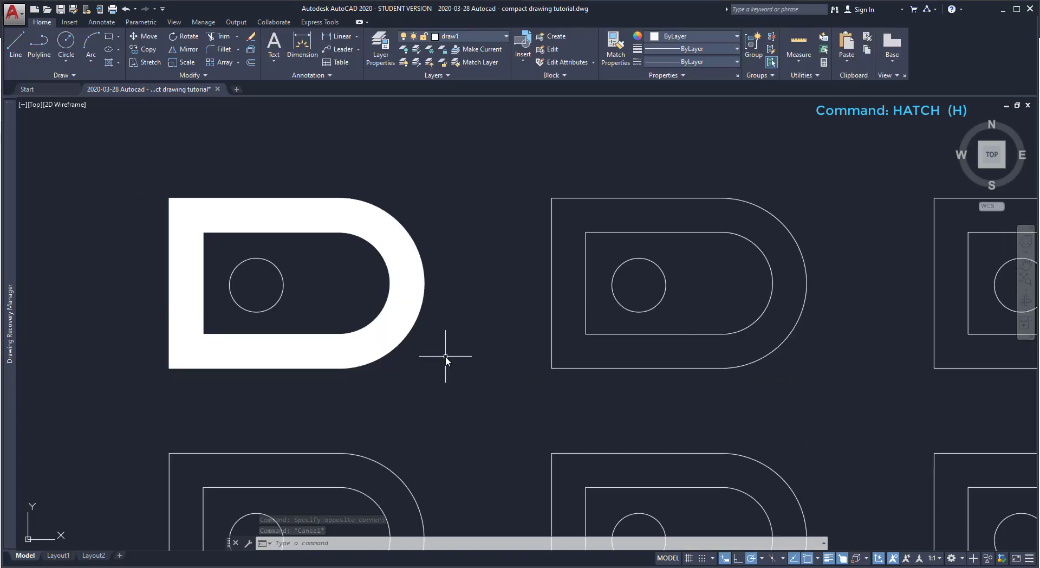
key(Escape)
Set the top-left D's band hatch pattern to SOLID, then browse the pattern gallery for ANGLE.
click(408, 306)
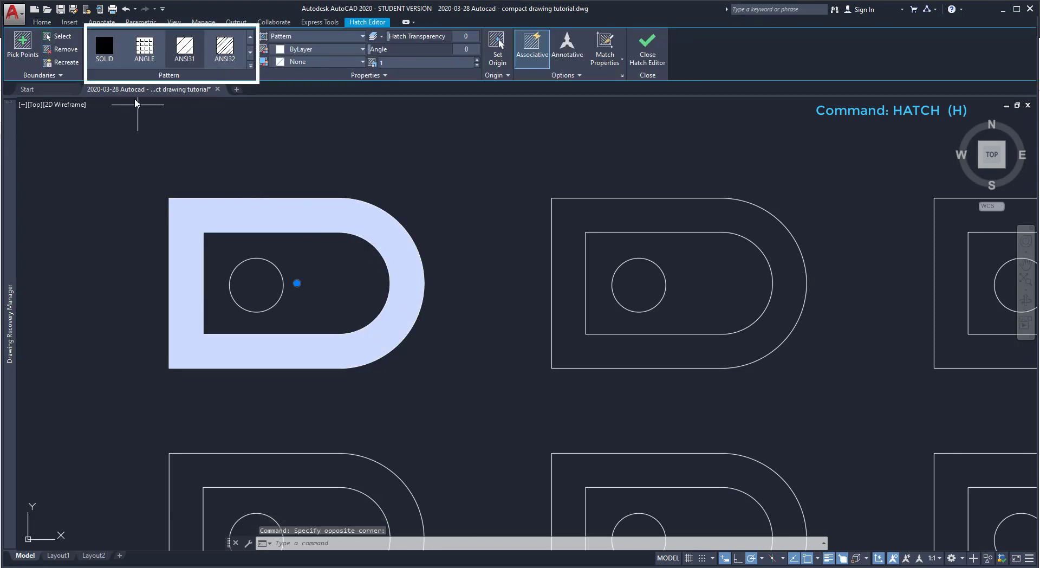
click(105, 42)
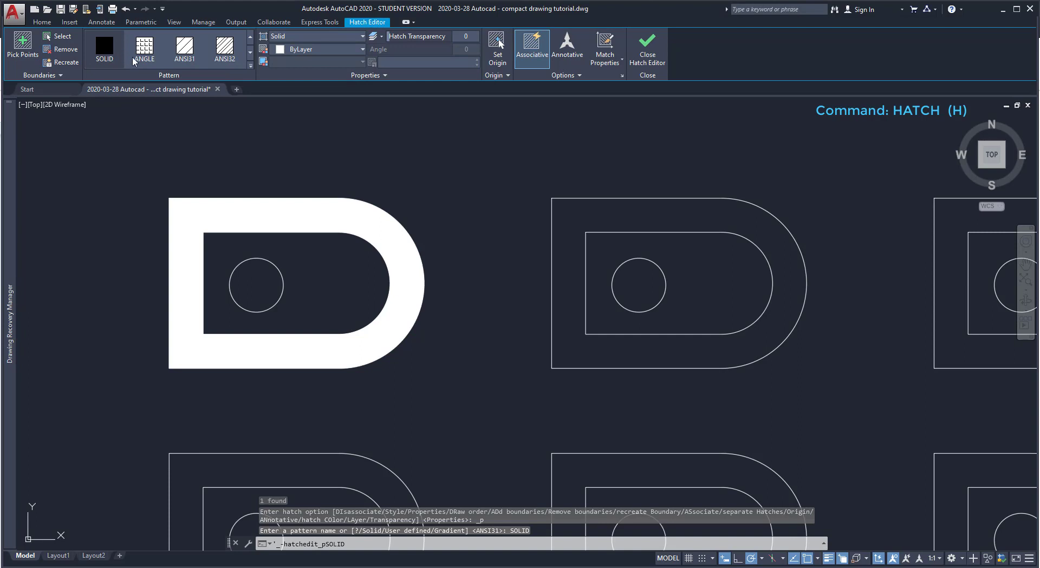
click(250, 65)
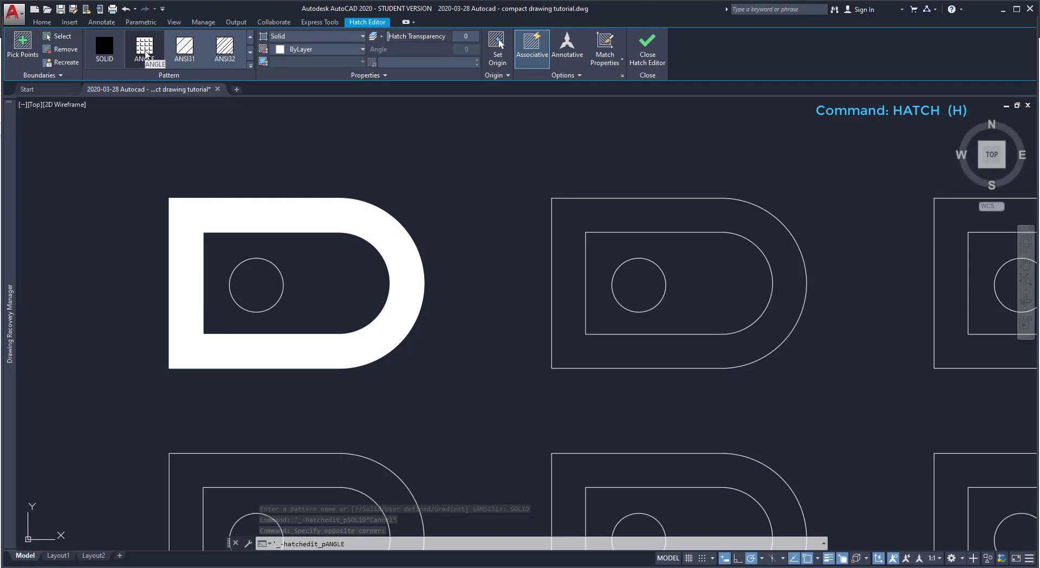
Set the ANGLE hatch scale to 20, adjust it to 25, and deselect the hatch.
scroll(258, 192, up, 10)
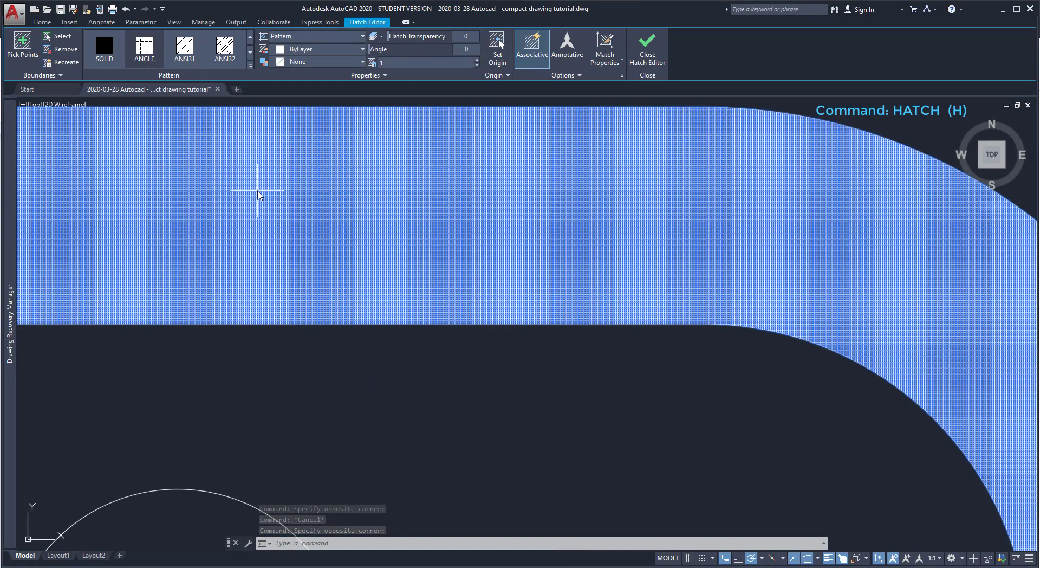
scroll(258, 192, up, 2)
scroll(258, 193, down, 2)
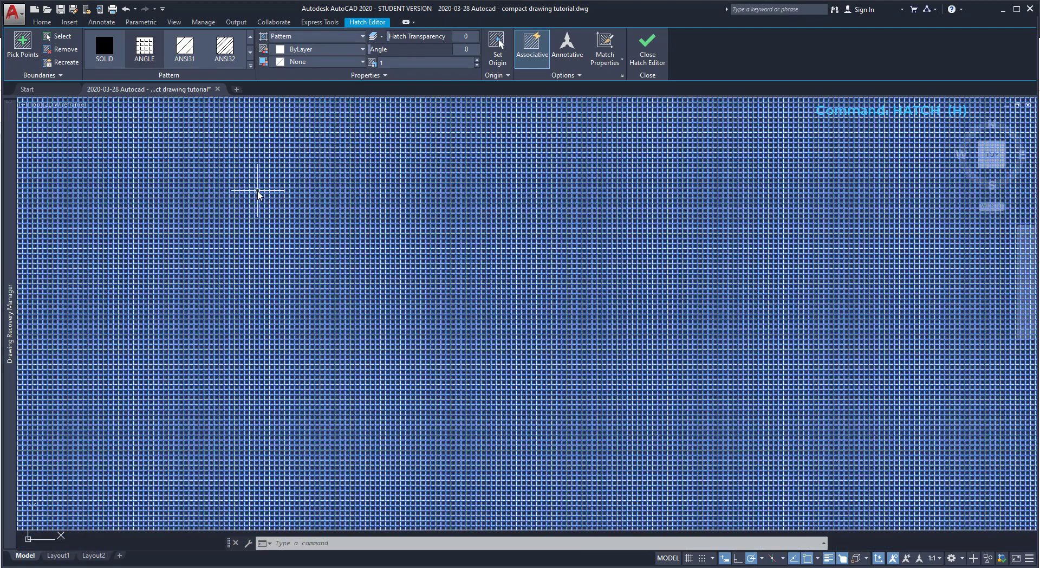
scroll(258, 194, down, 6)
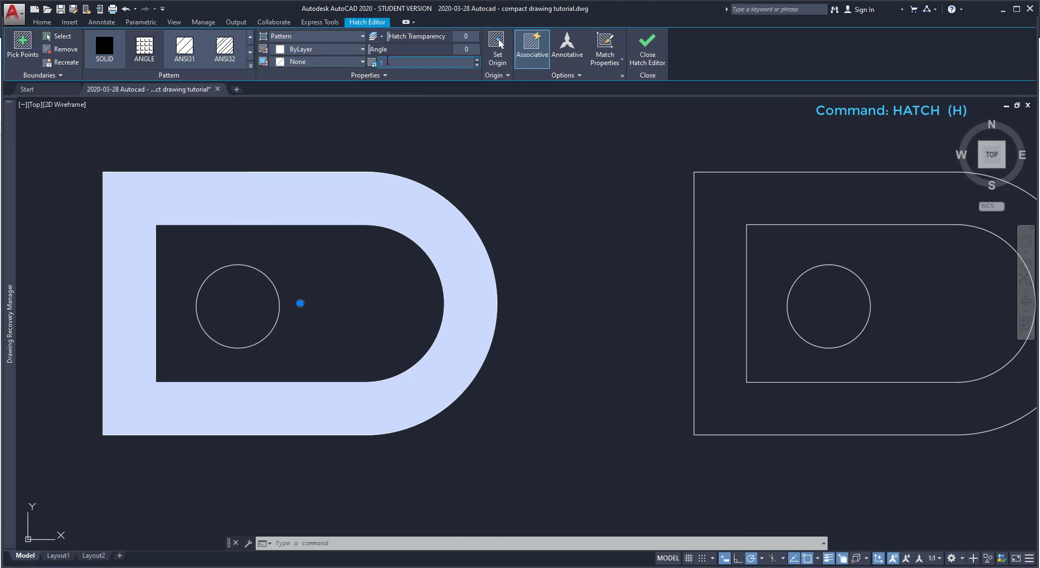
key(Return)
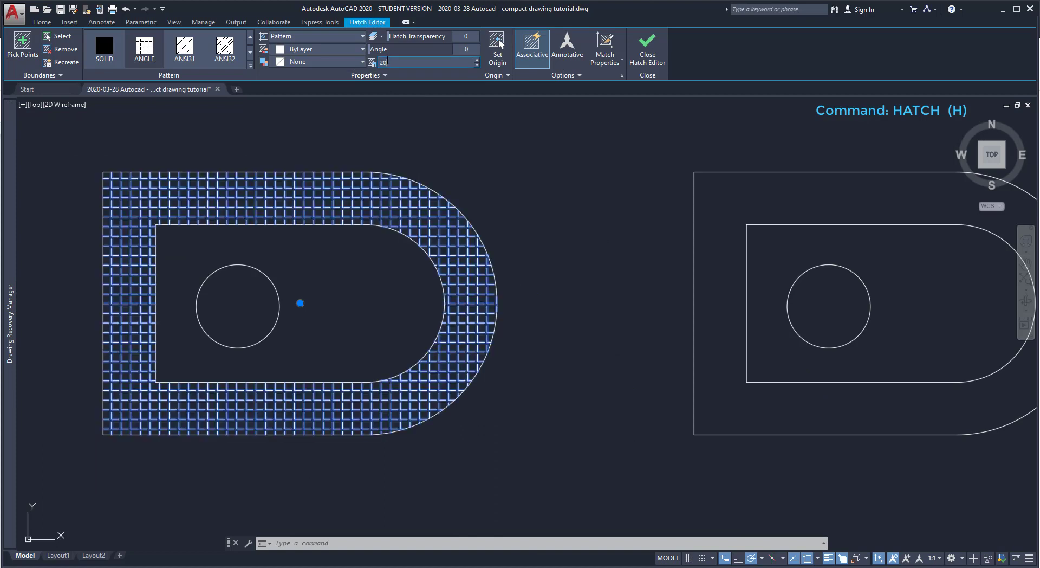
click(478, 61)
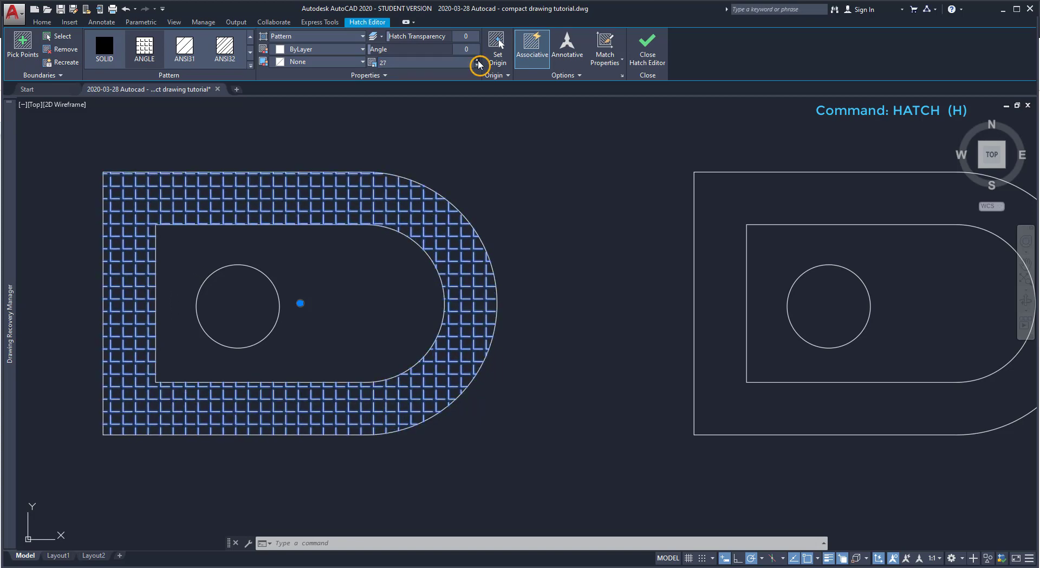
click(478, 61)
click(478, 61)
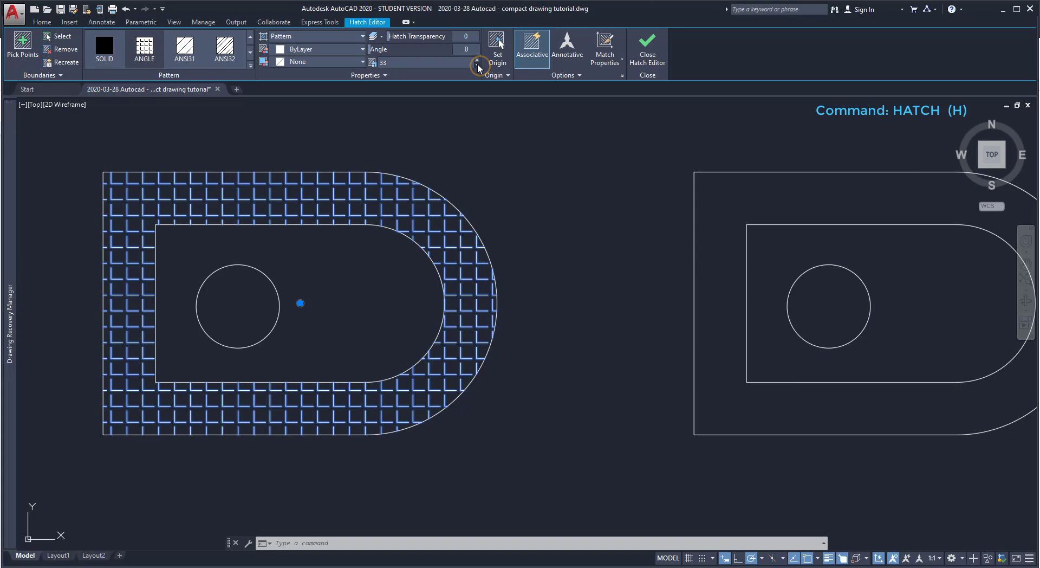
click(477, 65)
click(478, 65)
click(478, 65)
click(477, 65)
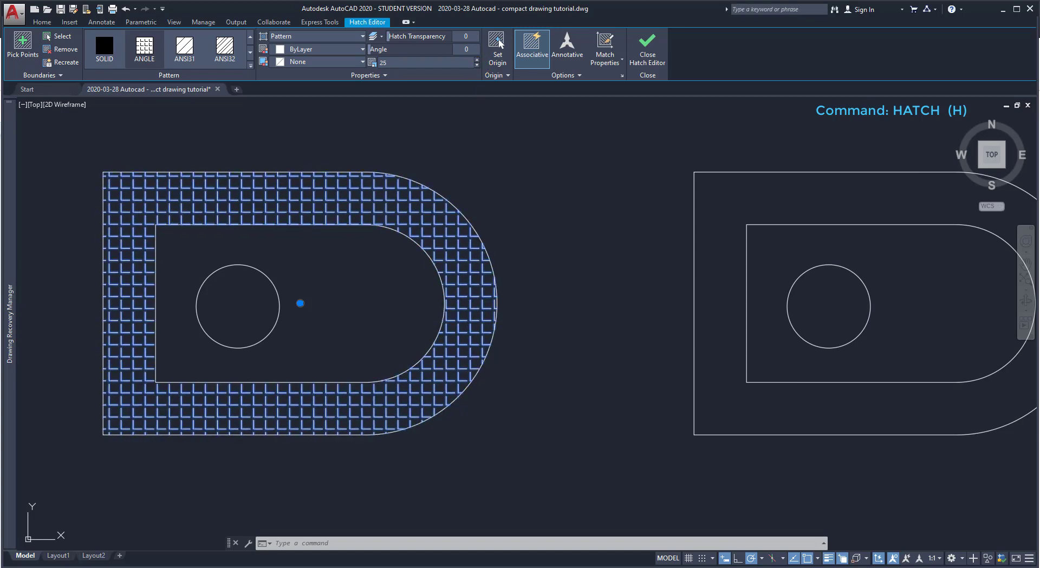
click(454, 129)
key(Escape)
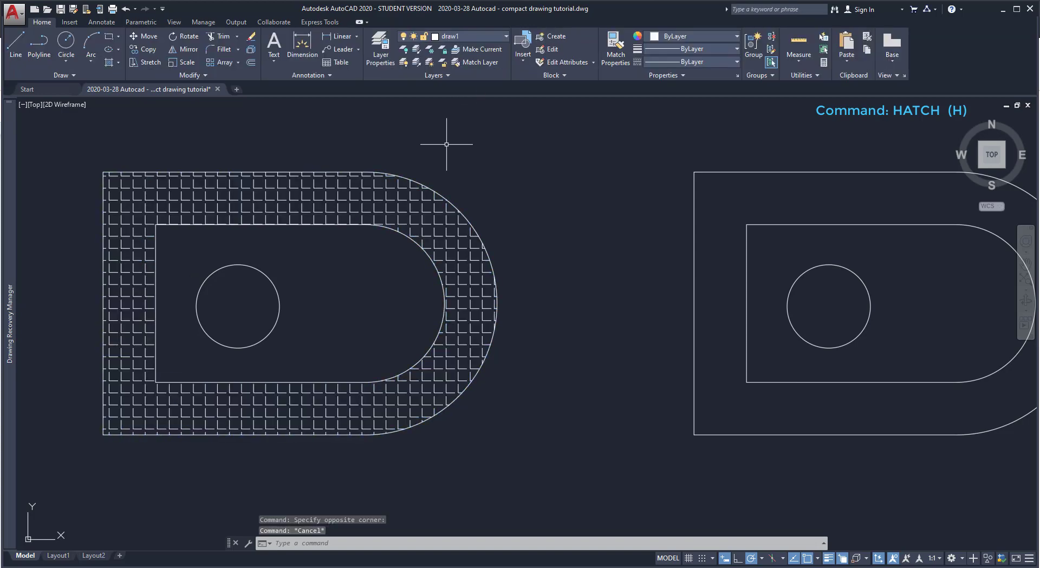
Rotate the top-left D's grid hatch to an angle of 106.
click(421, 200)
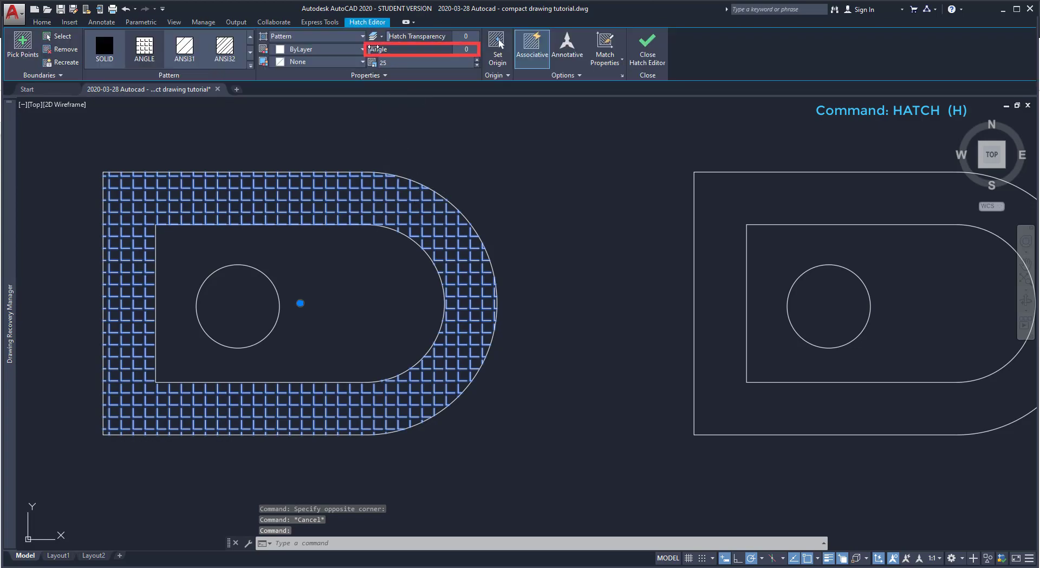
mouse_move(378, 47)
mouse_down()
mouse_move(434, 49)
mouse_move(395, 44)
mouse_move(436, 36)
mouse_up()
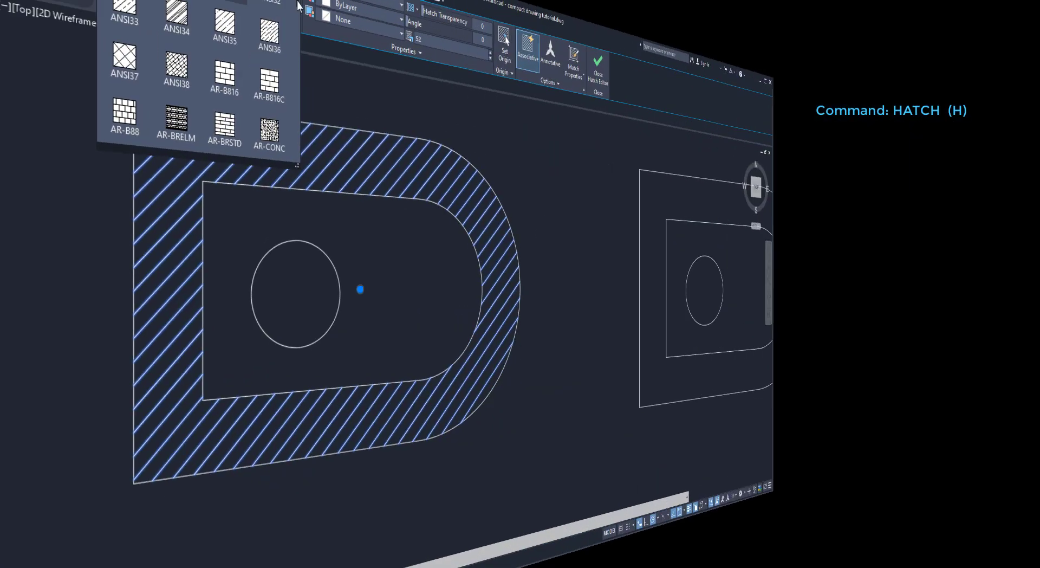
Change the hatch to a GR_INVSPH gradient with green as the second colour.
drag(250, 95, 248, 119)
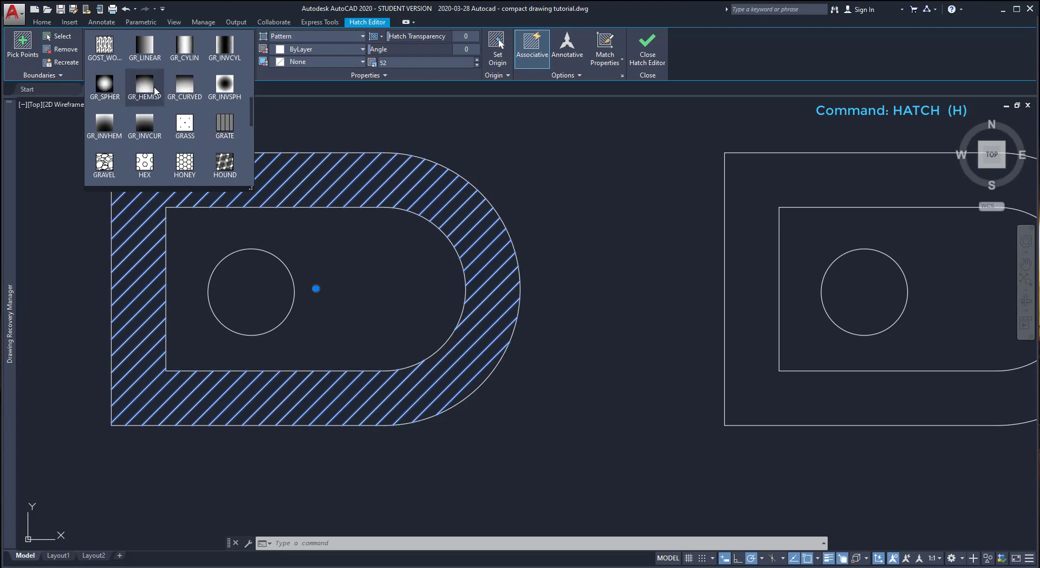
click(225, 87)
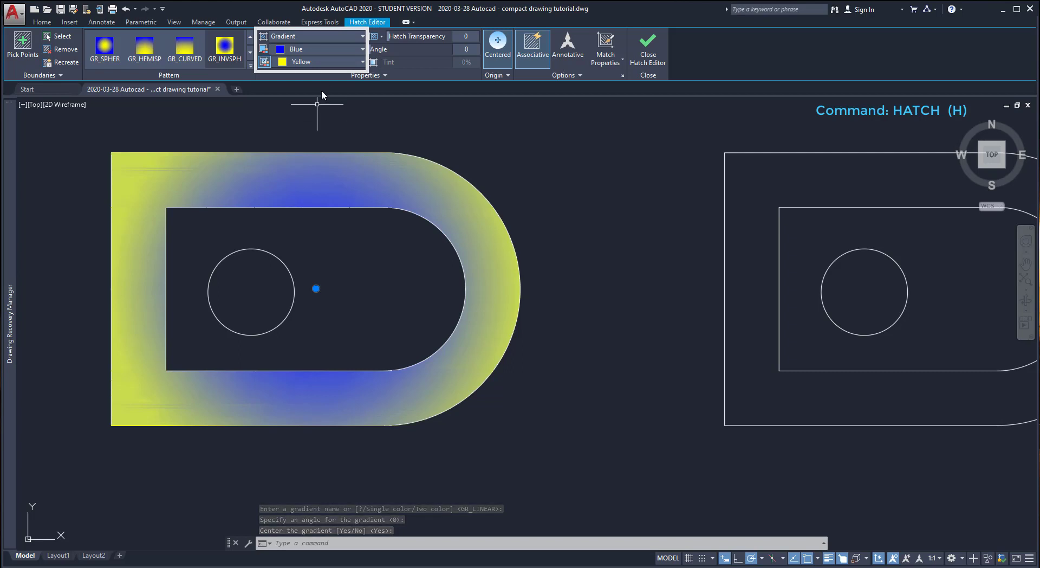
click(344, 63)
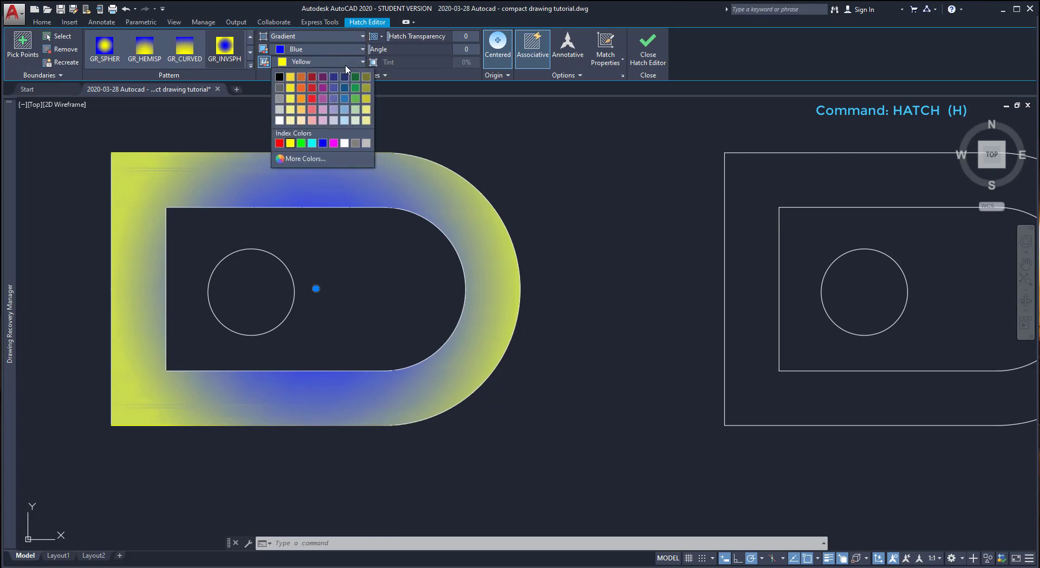
click(355, 87)
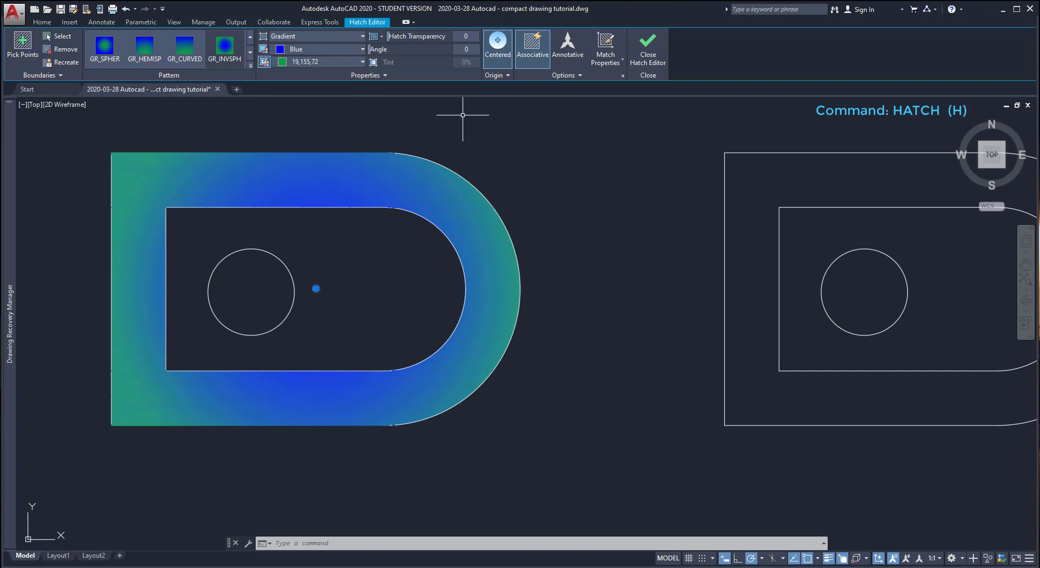
Delete the gradient hatch and solid-fill both top D bands and the lower-left D's circle.
key(Delete)
text(h)
key(Return)
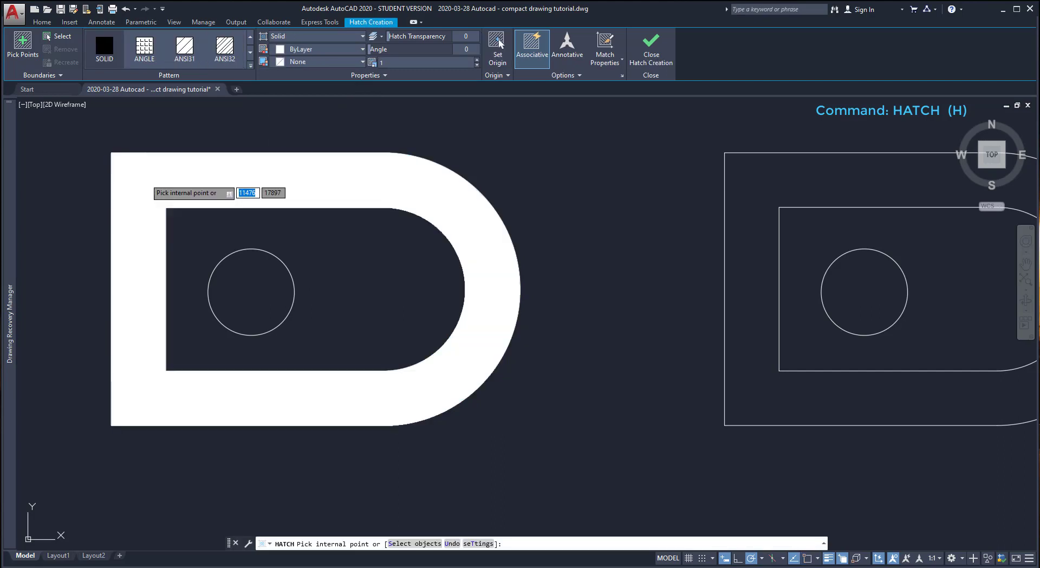
click(145, 177)
scroll(602, 252, down, 3)
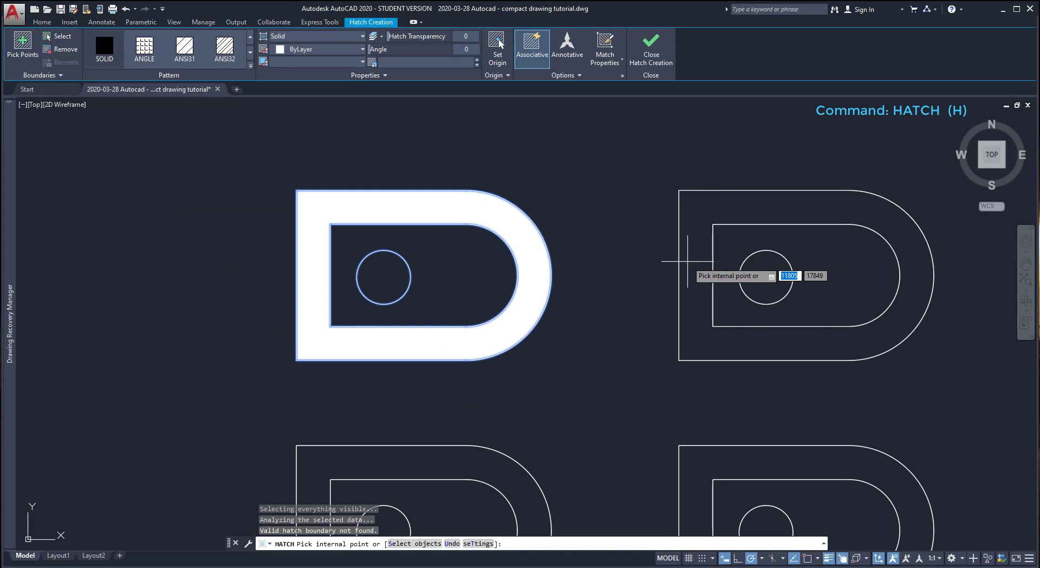
click(688, 261)
scroll(509, 280, down, 2)
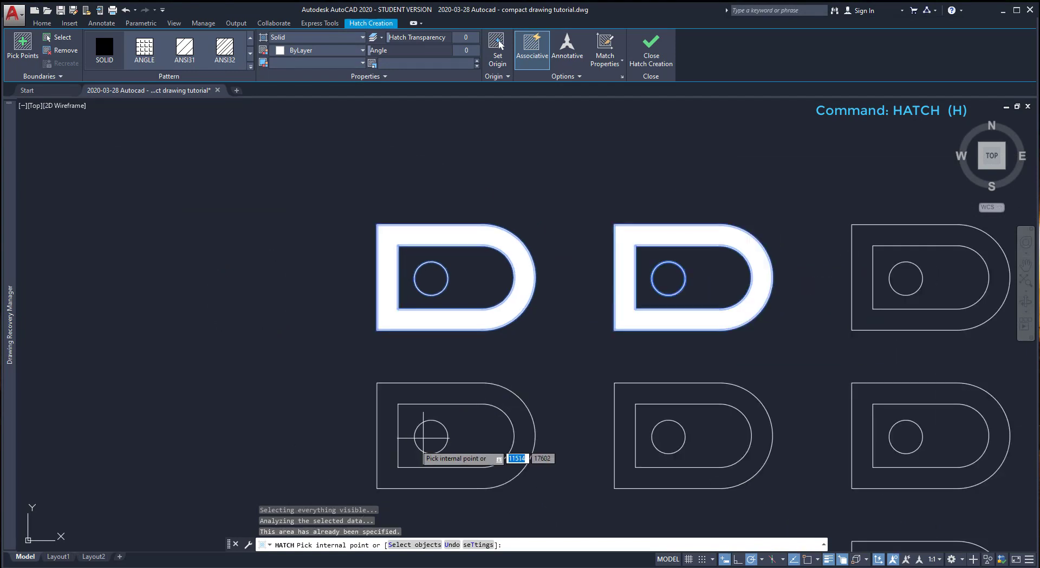
click(424, 436)
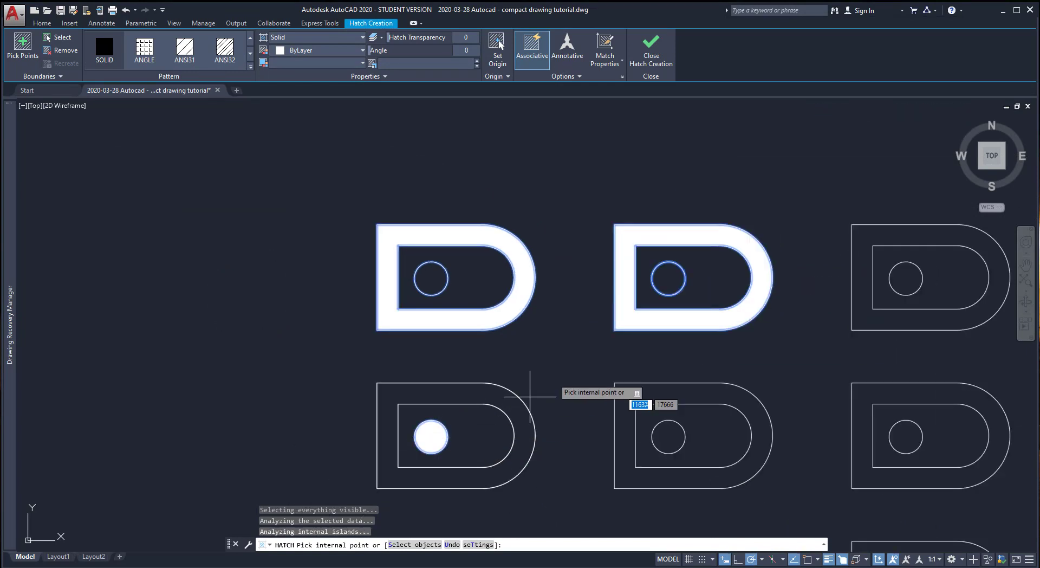
key(Return)
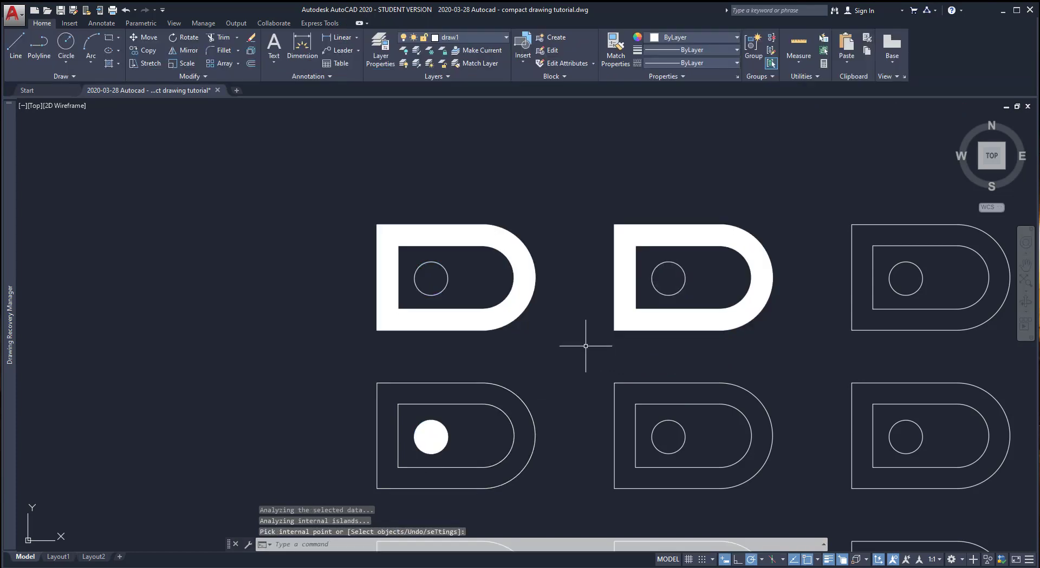
End the hatch command and select the solid hatches in the D-shapes to edit their settings.
key(Return)
drag(588, 377, 505, 313)
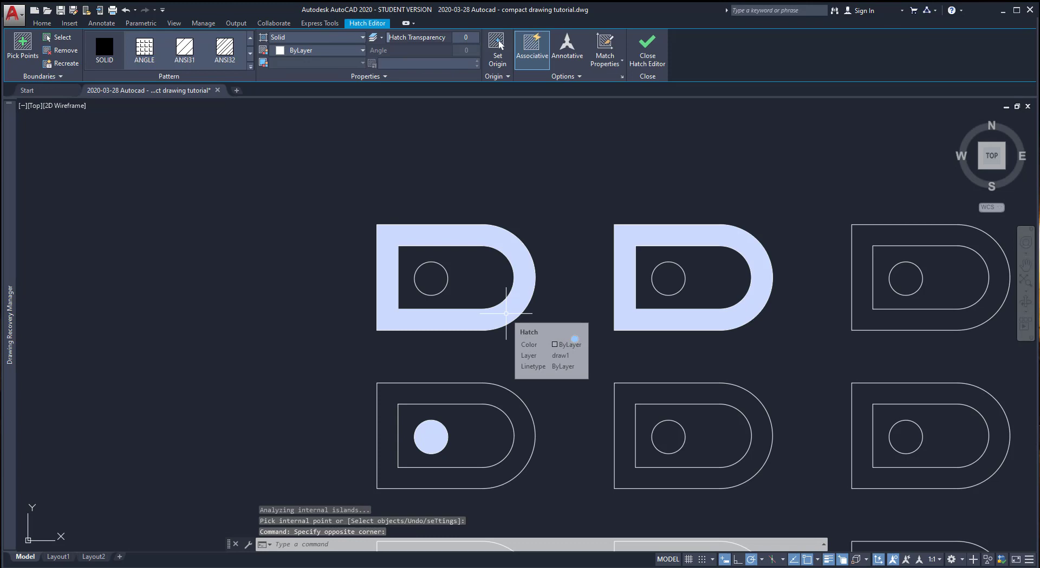